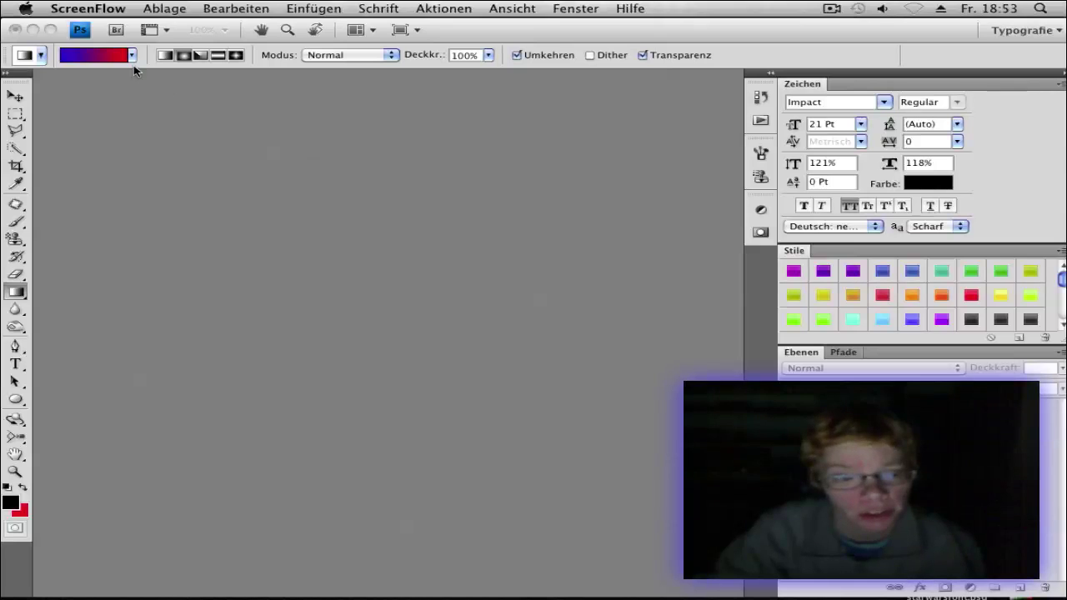
Create a new white document 800 pixels wide and 600 pixels high.
click(580, 32)
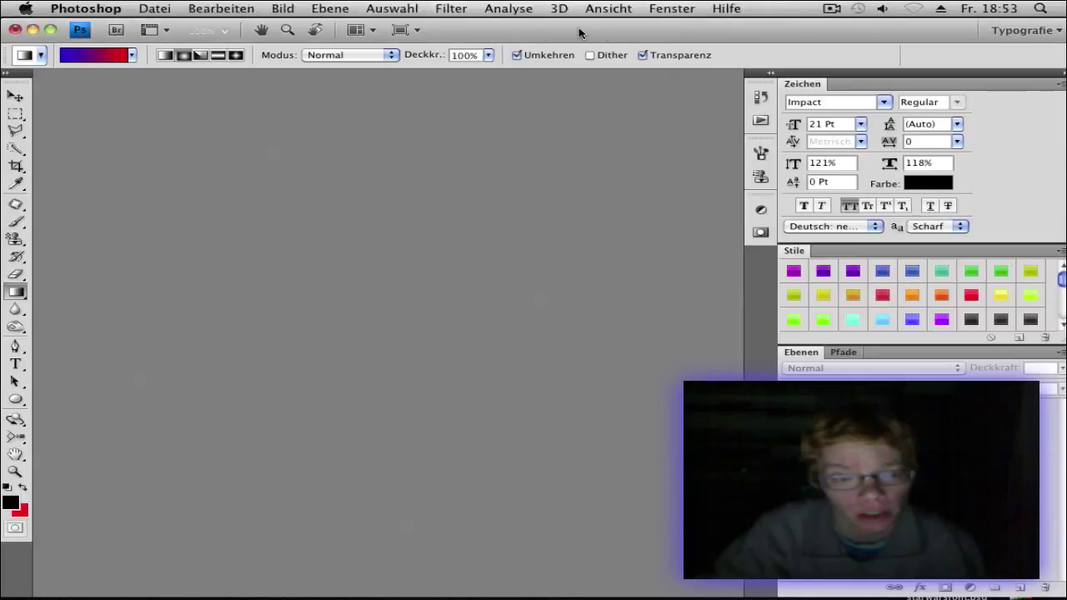
click(154, 9)
click(166, 31)
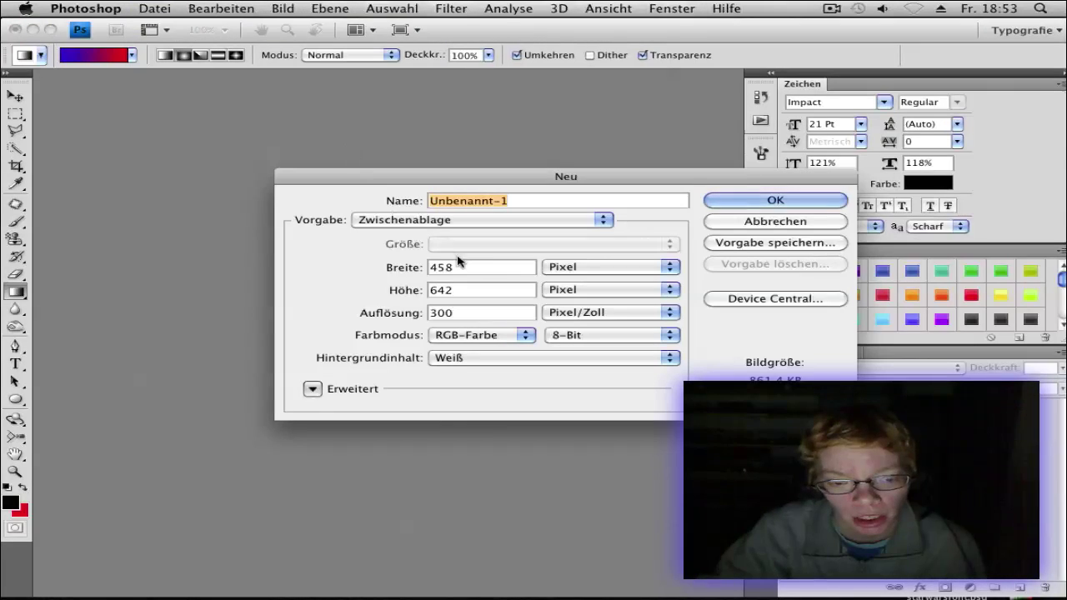
key(Tab)
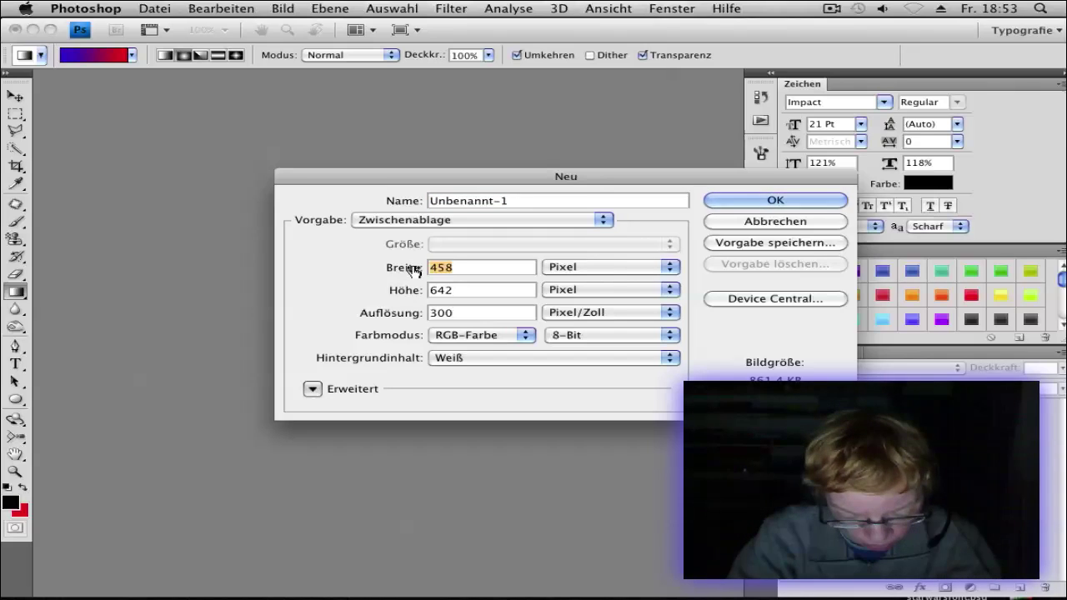
text(800)
key(Tab)
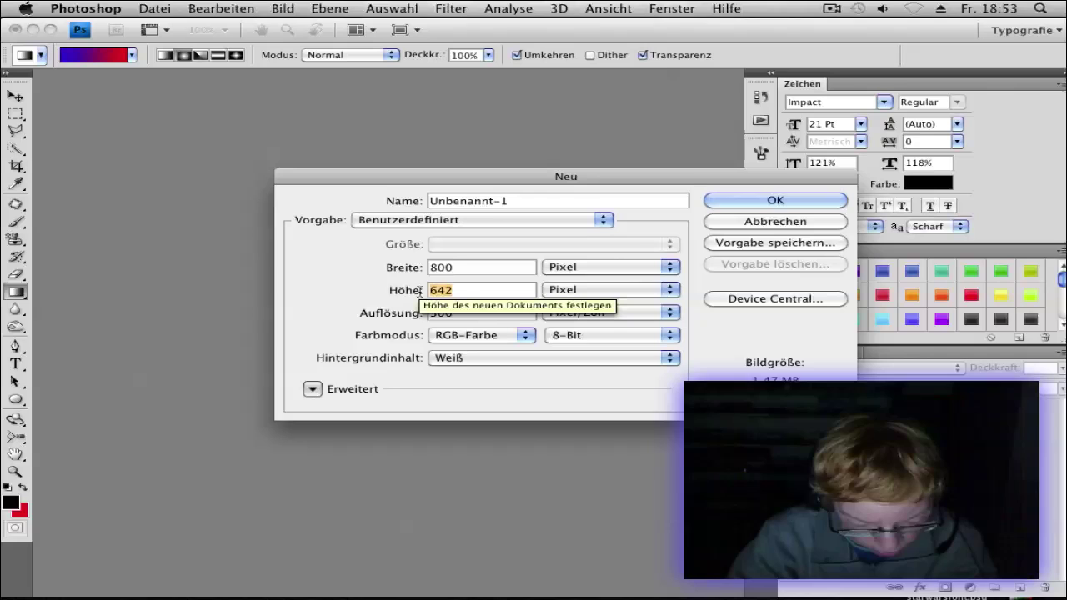
text(600)
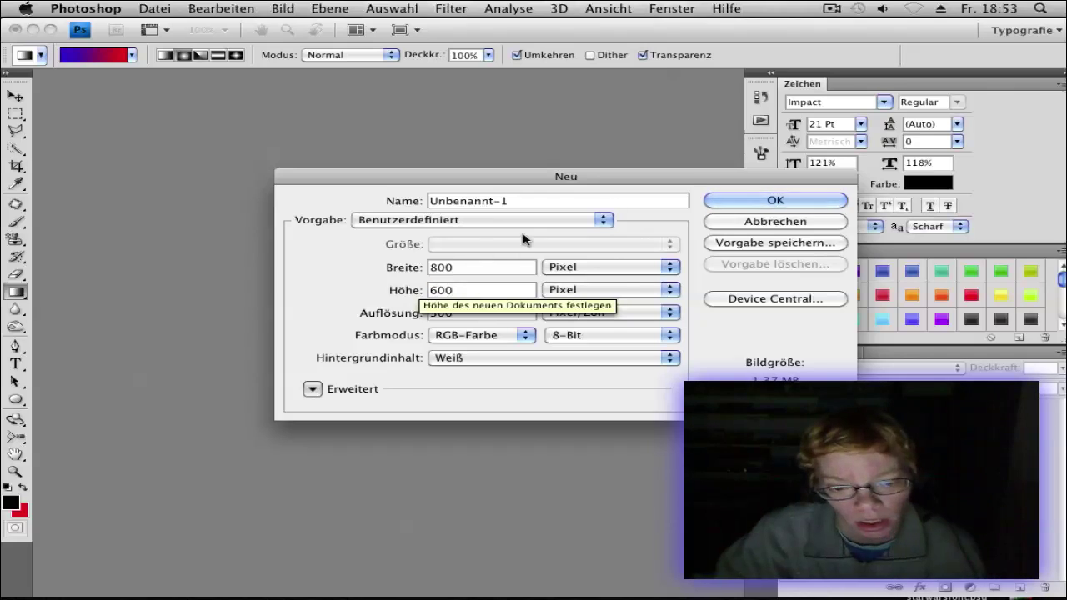
click(715, 200)
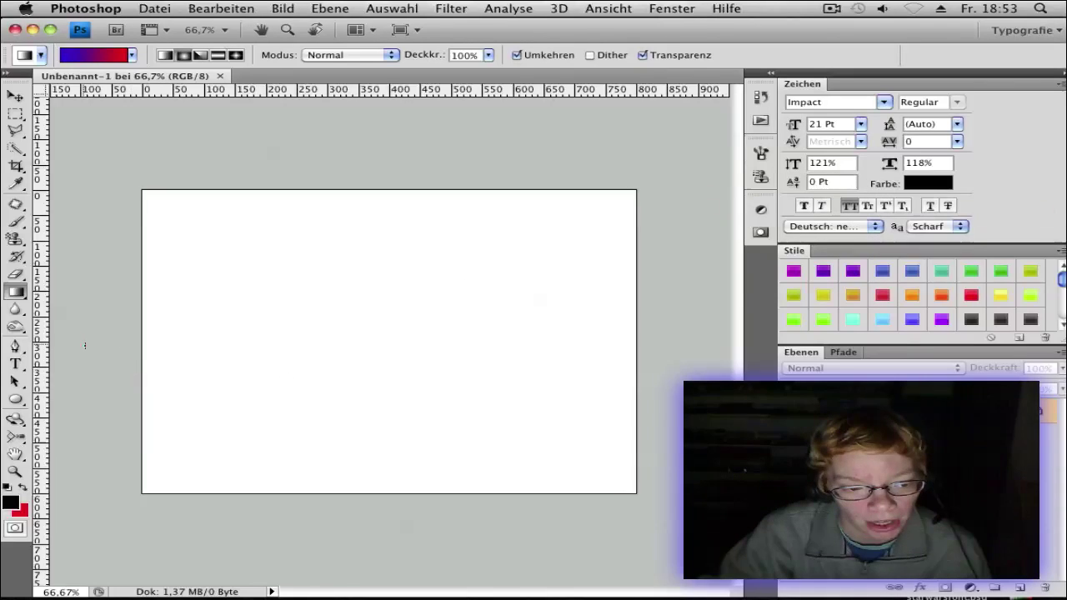
Type CATHYDIRECTOR in black Impact and duplicate its layer as 'Cathydirector Kopie'.
click(15, 363)
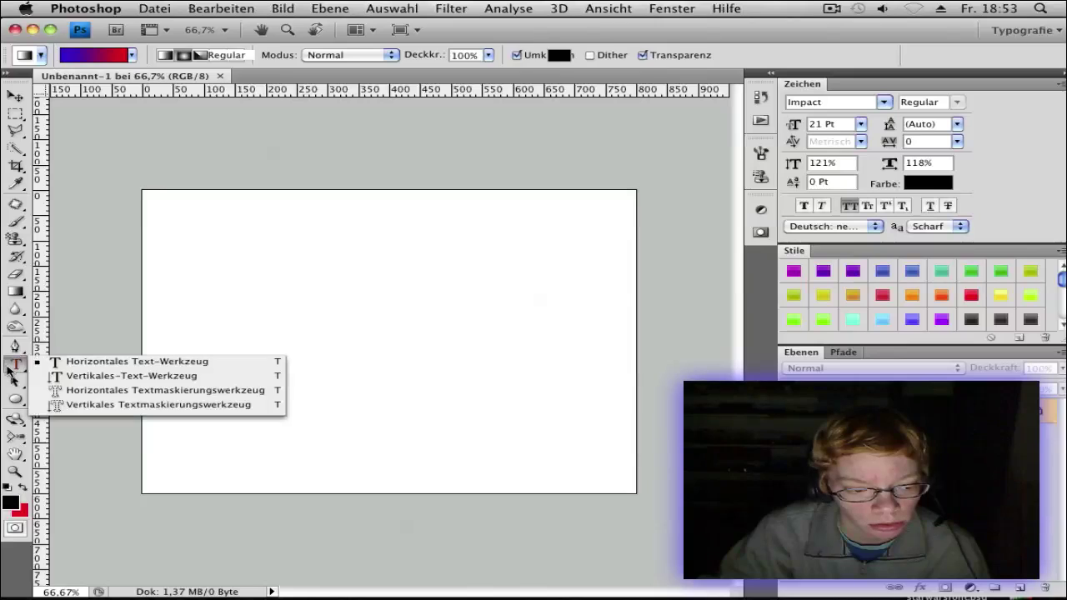
click(83, 357)
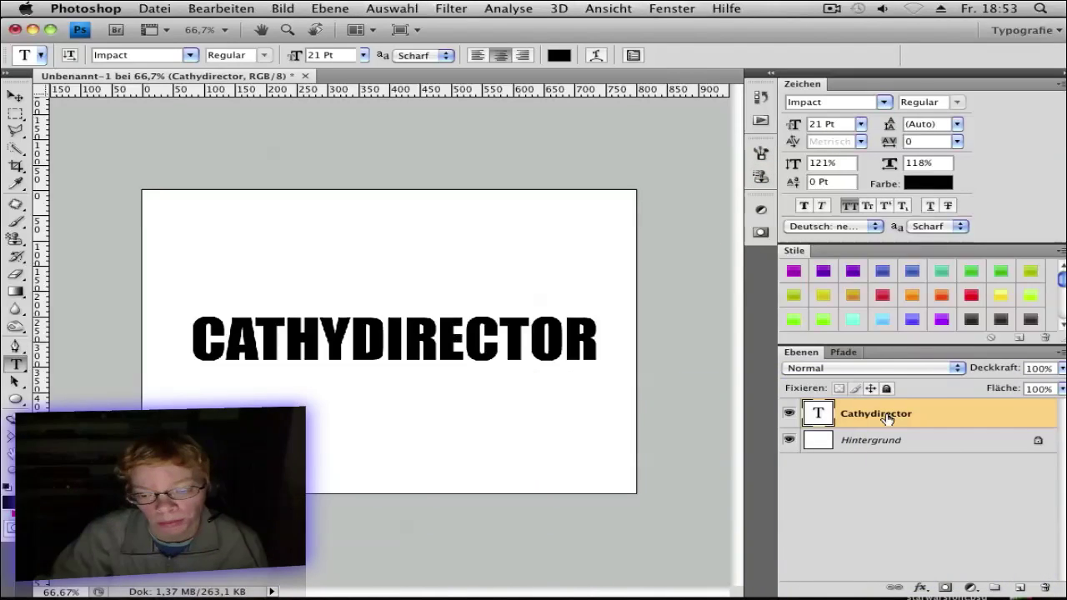
right_click(929, 418)
click(917, 243)
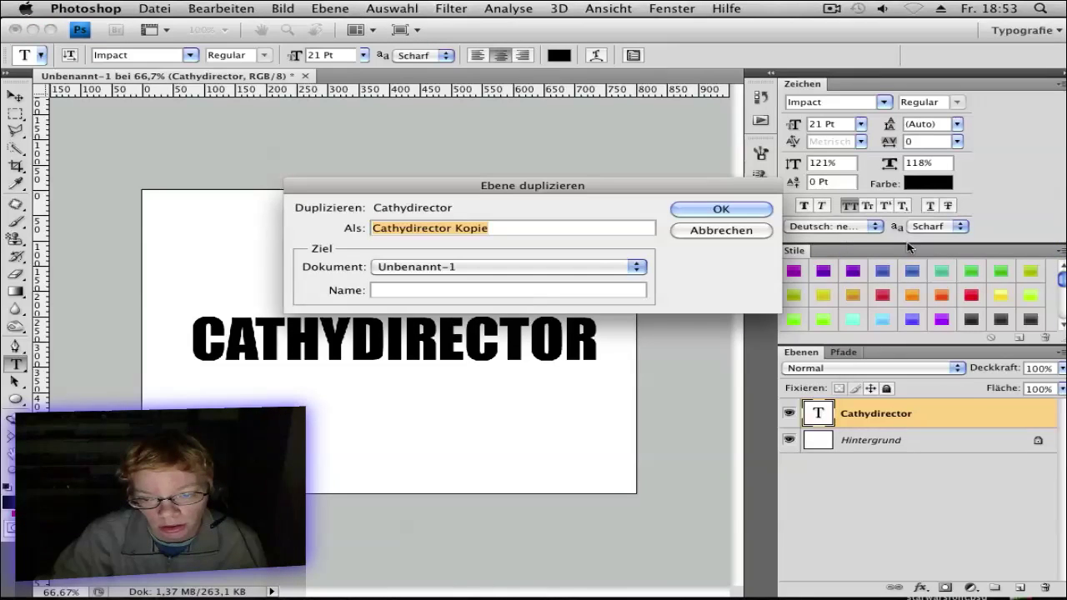
key(Return)
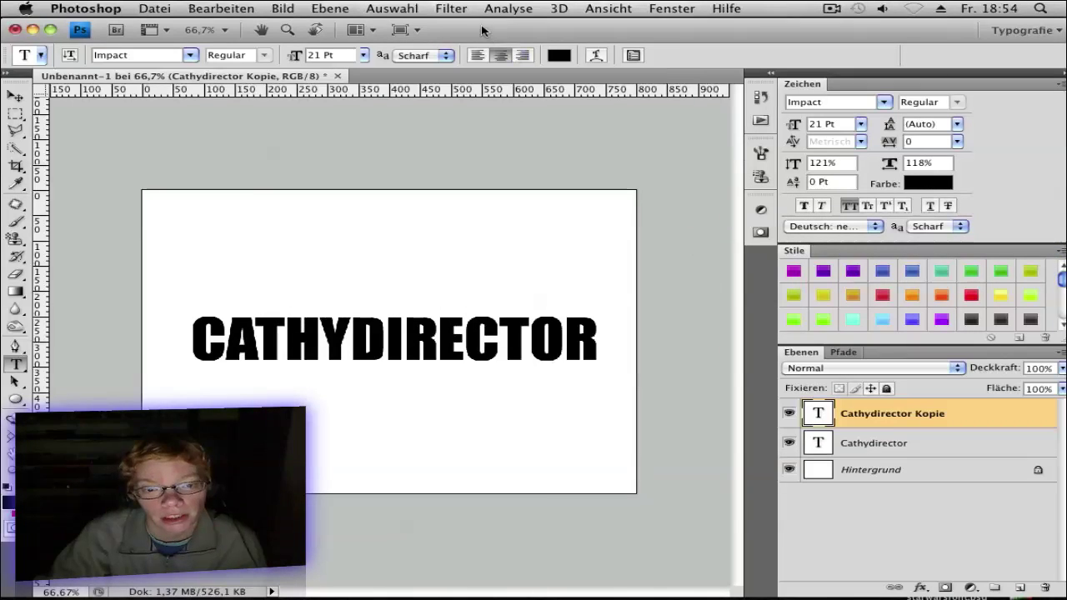
Rasterize the 'Cathydirector Kopie' text layer and blur it with a 4.0-pixel Gaussian radius.
click(465, 10)
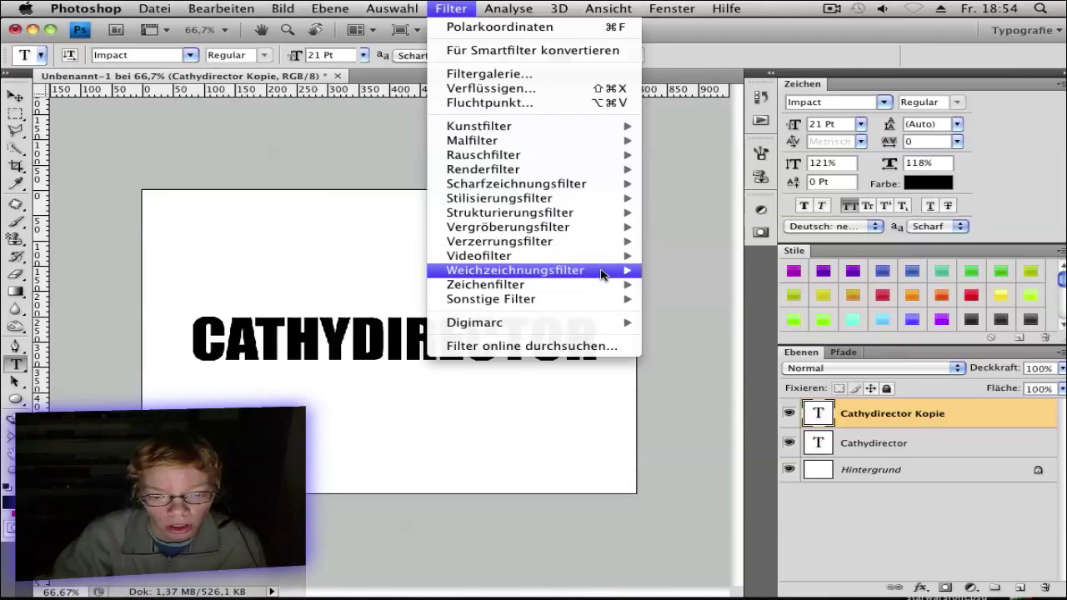
mouse_move(636, 273)
click(723, 328)
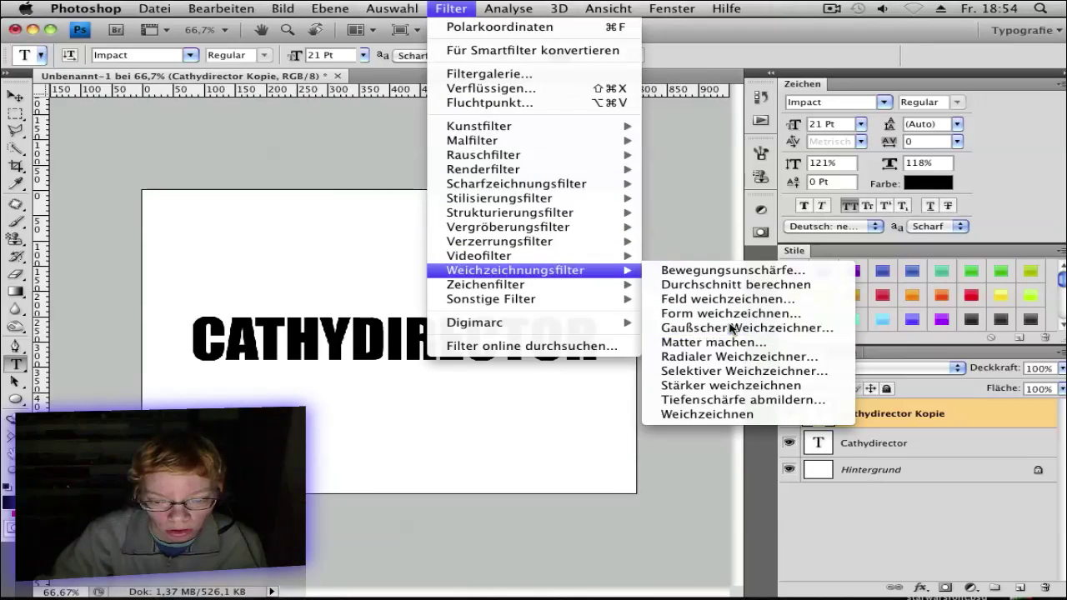
click(698, 204)
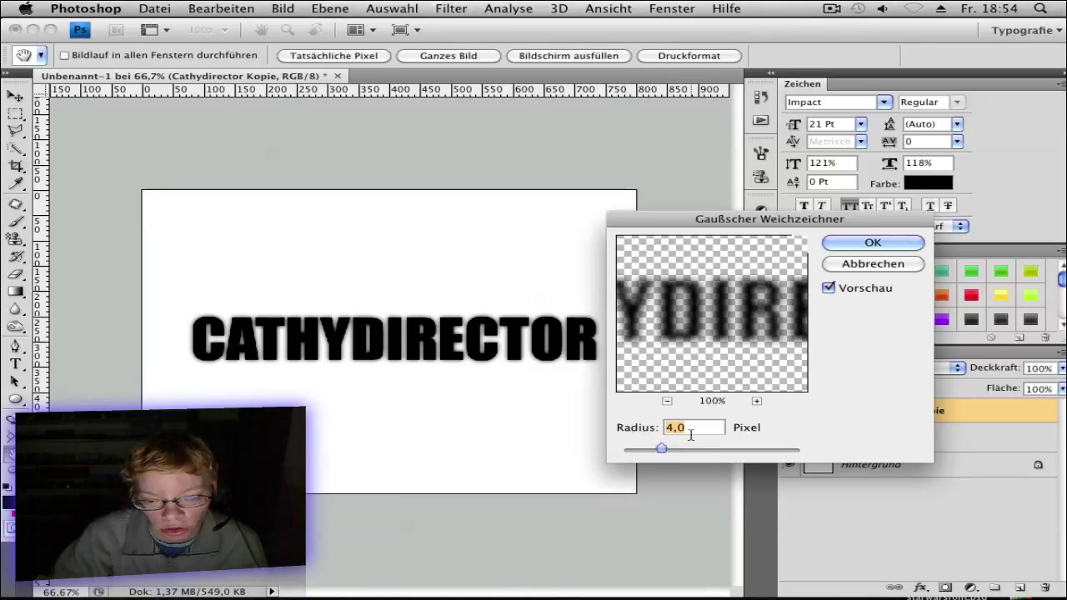
click(855, 242)
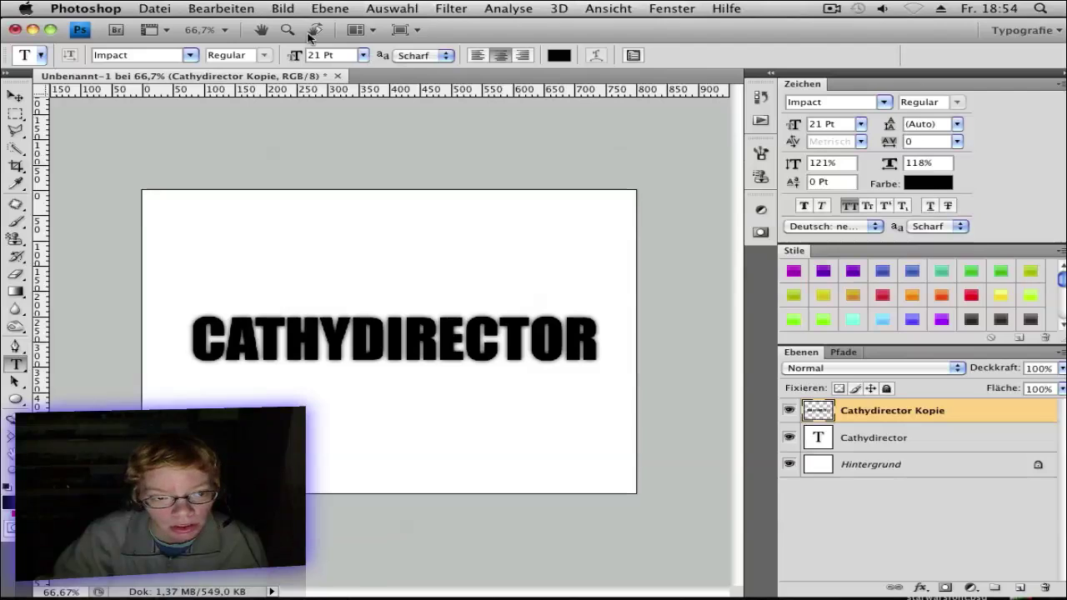
Fill the blurred copy with white in Multiplizieren mode at 100%.
click(223, 8)
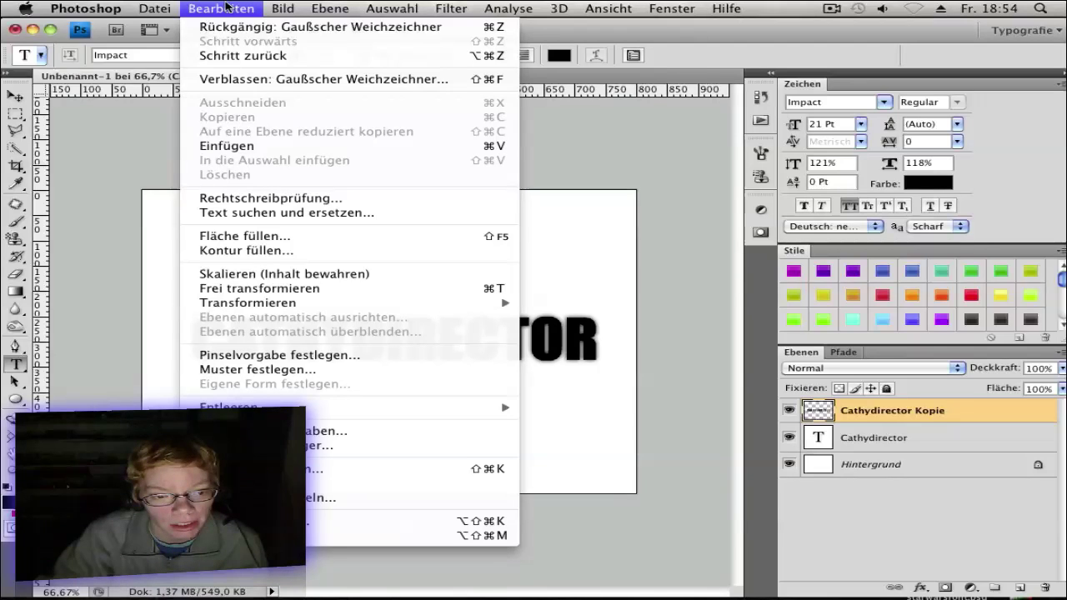
click(267, 237)
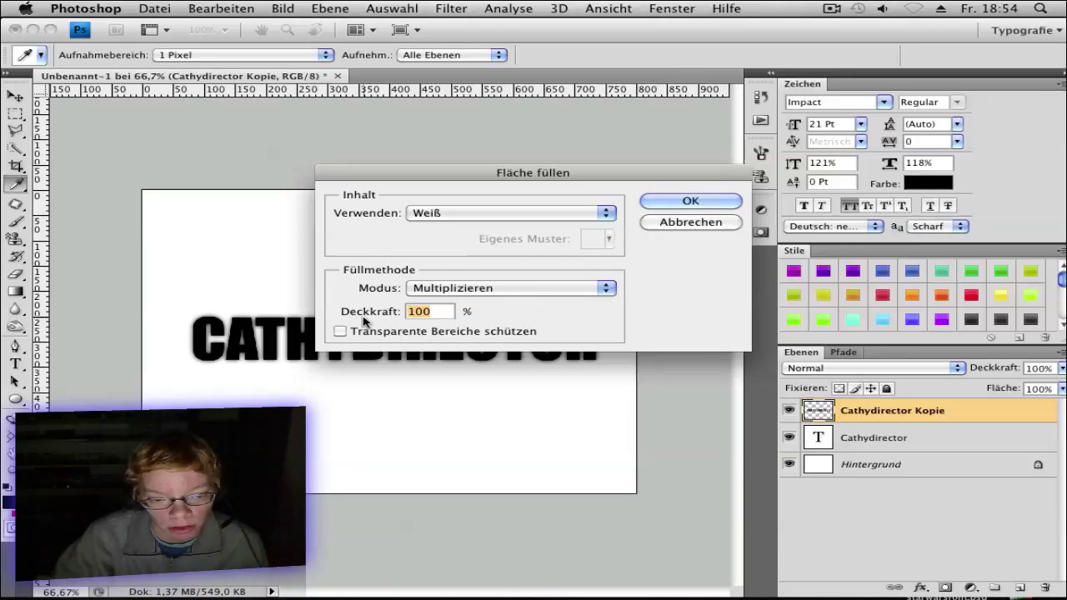
click(672, 202)
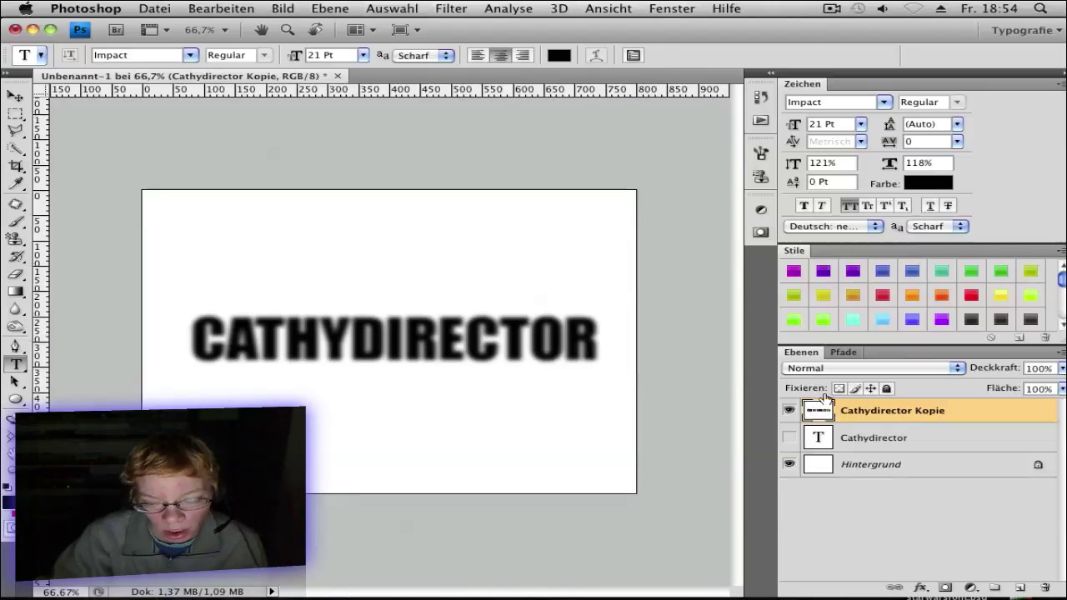
Apply the Stilisierungsfilter Solarisation effect to the blurred copy.
click(444, 7)
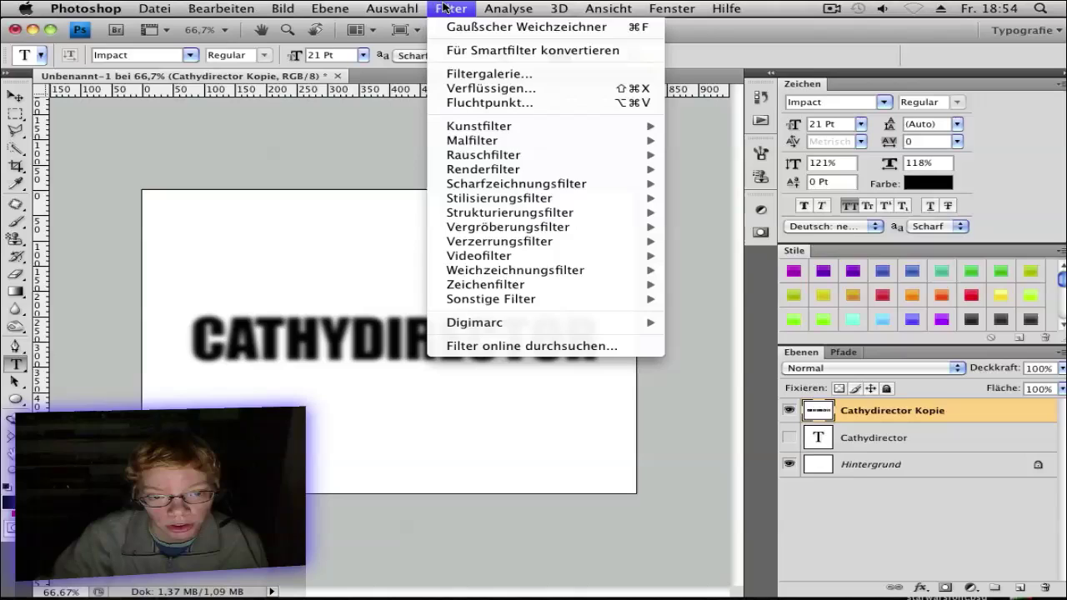
mouse_move(555, 200)
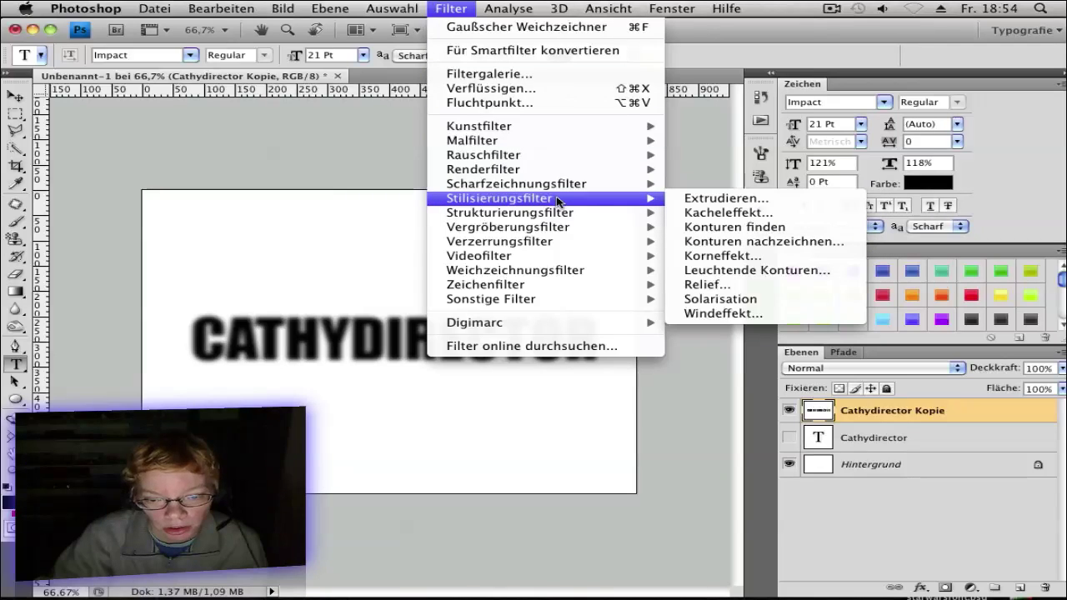
click(749, 300)
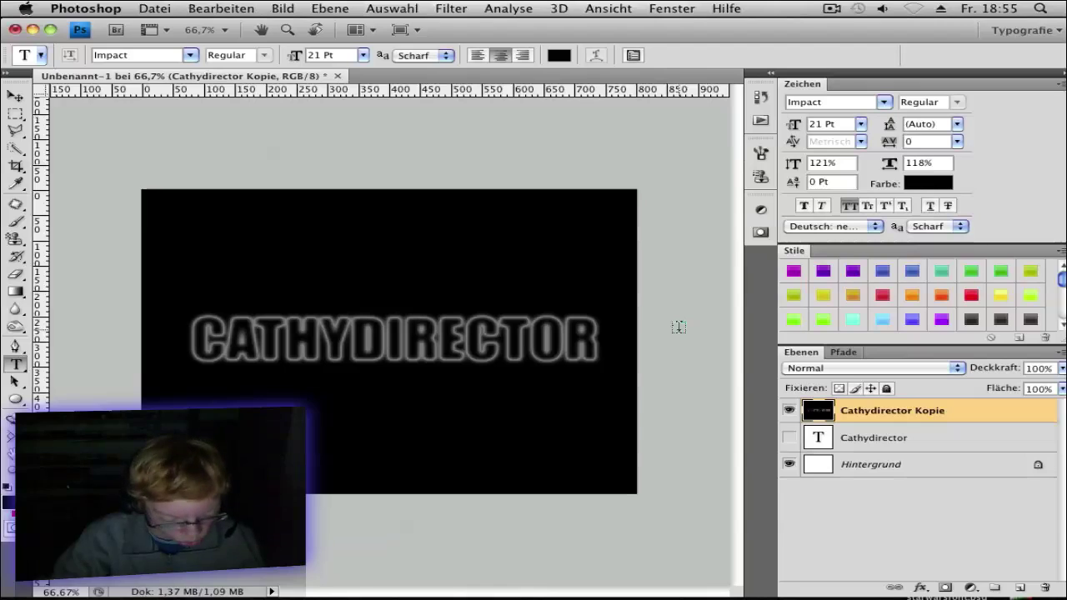
Apply a levels adjustment with white input 127 and midtone 1.57.
key(super+l)
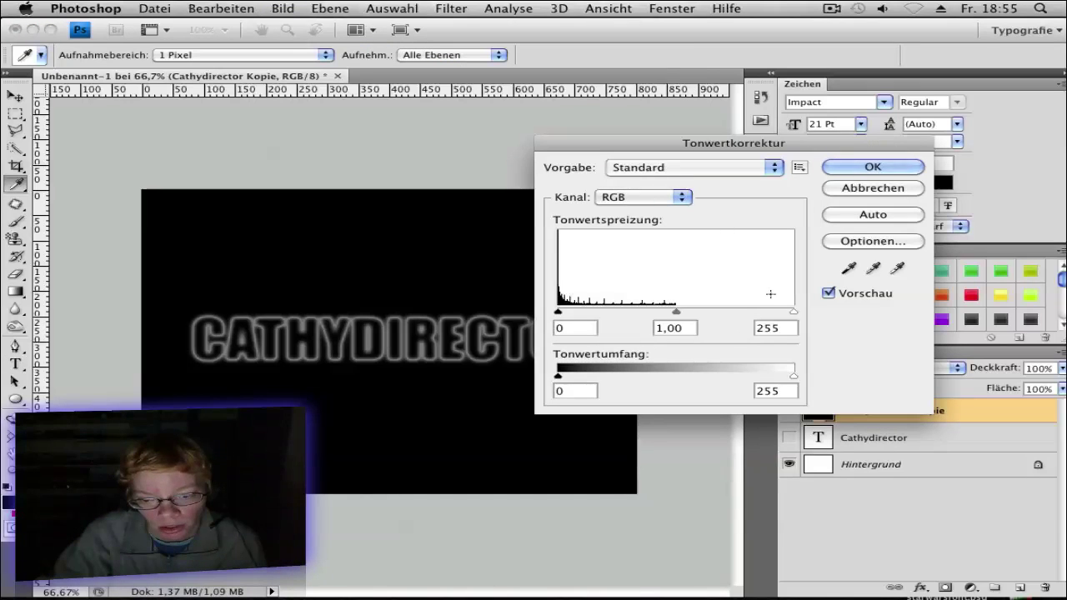
drag(793, 313, 676, 315)
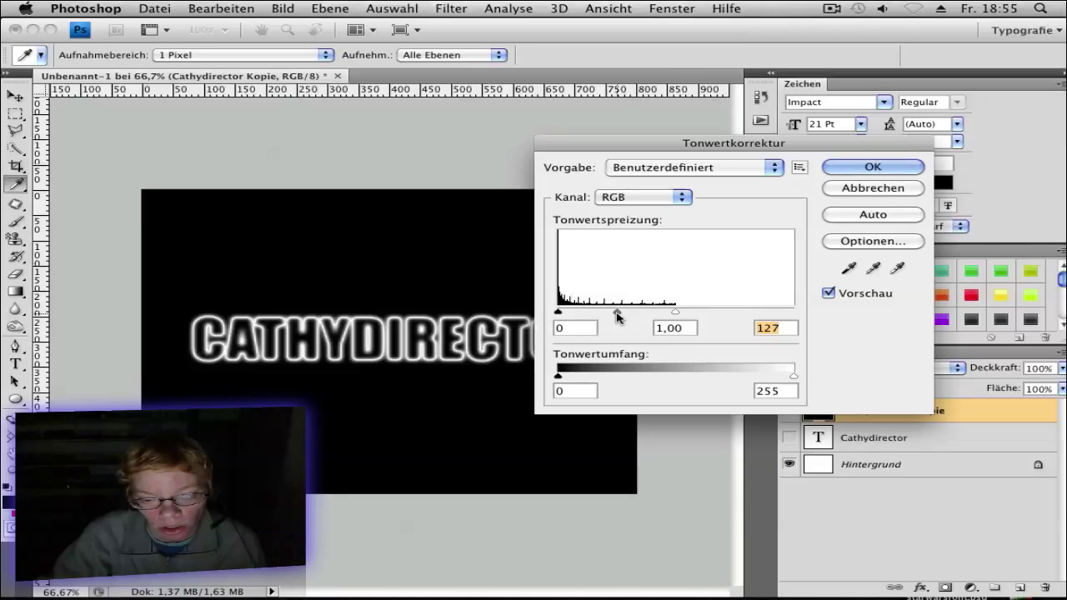
mouse_move(617, 314)
mouse_down()
mouse_move(567, 316)
mouse_move(642, 318)
mouse_move(597, 316)
mouse_up()
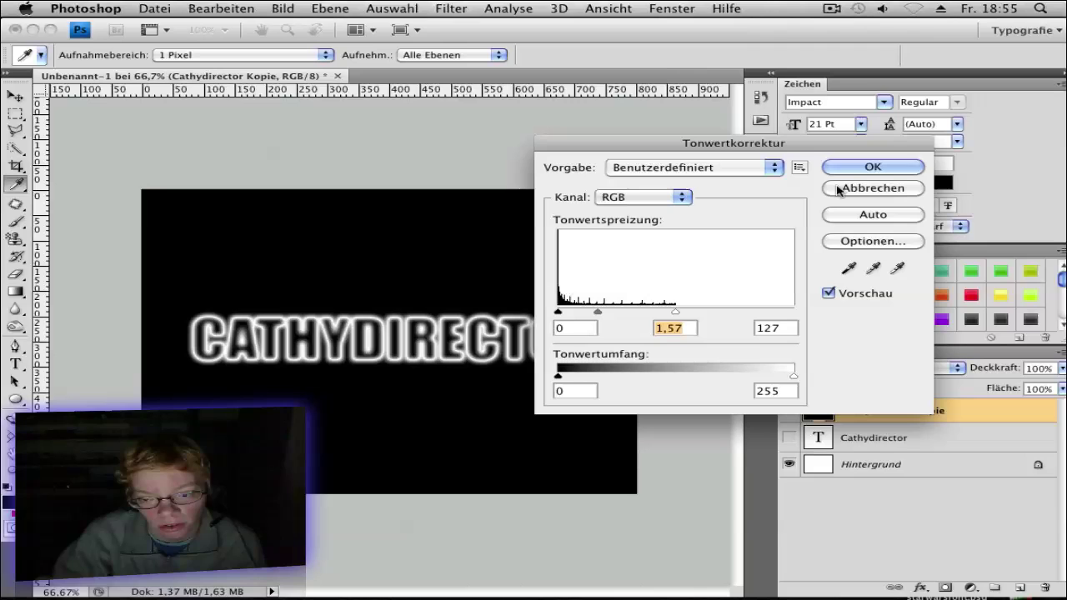
click(884, 172)
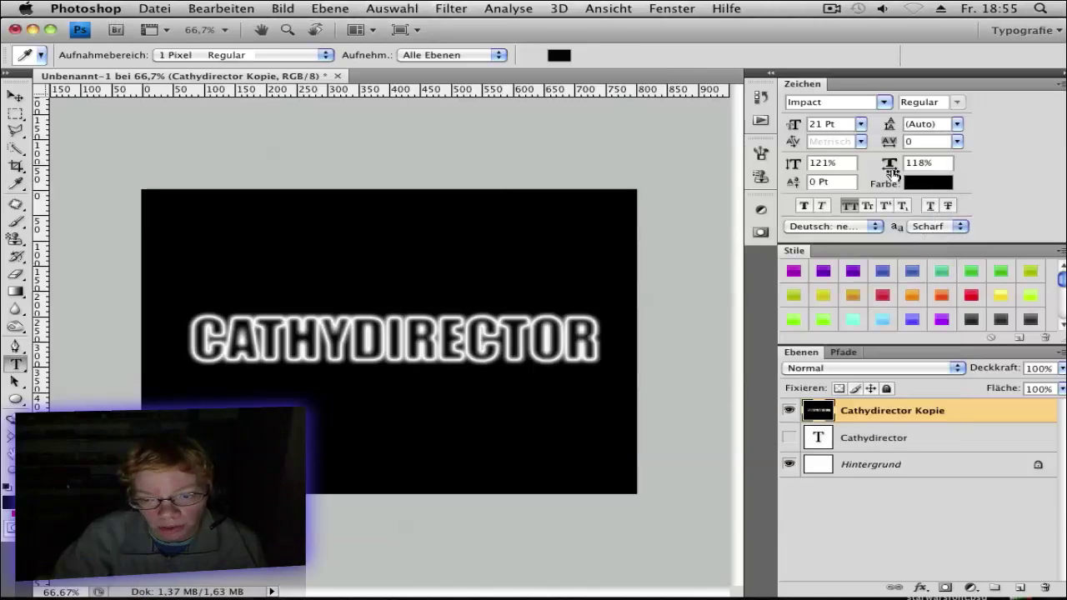
Duplicate the glow layer as 'Cathydirector Kopie 2' and hide 'Cathydirector Kopie'.
right_click(935, 410)
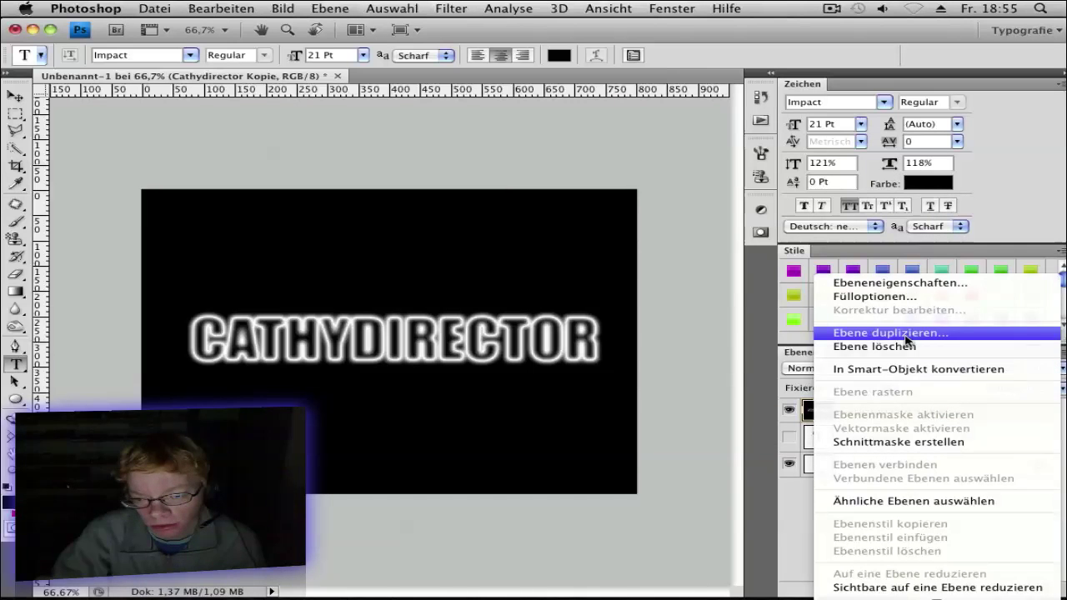
click(906, 333)
click(685, 208)
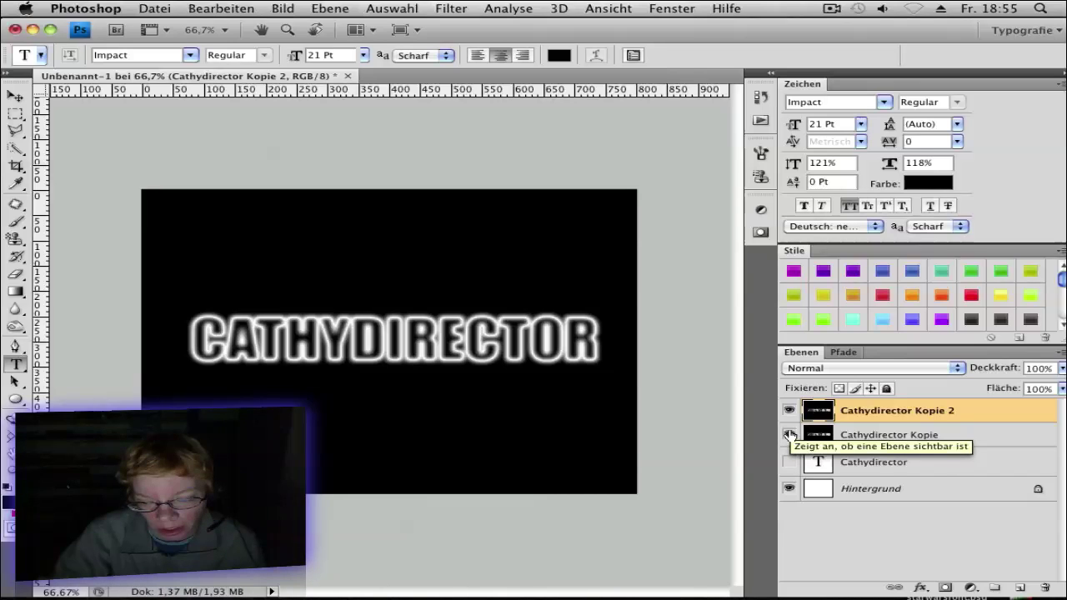
click(789, 434)
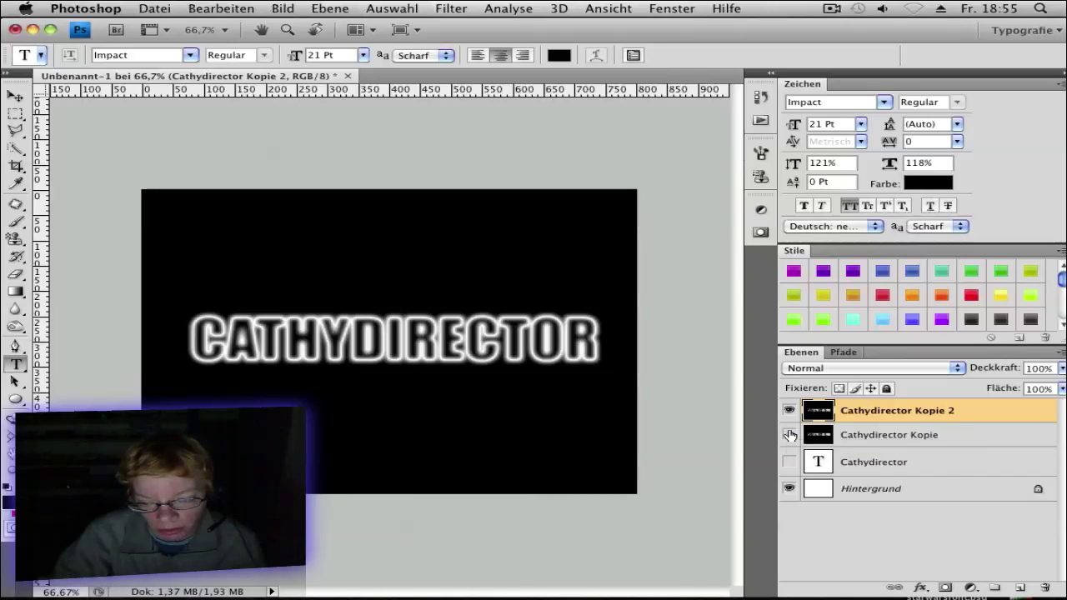
Apply Polarkoordinaten to the top glow layer using Polar -> Rechteckig.
click(450, 8)
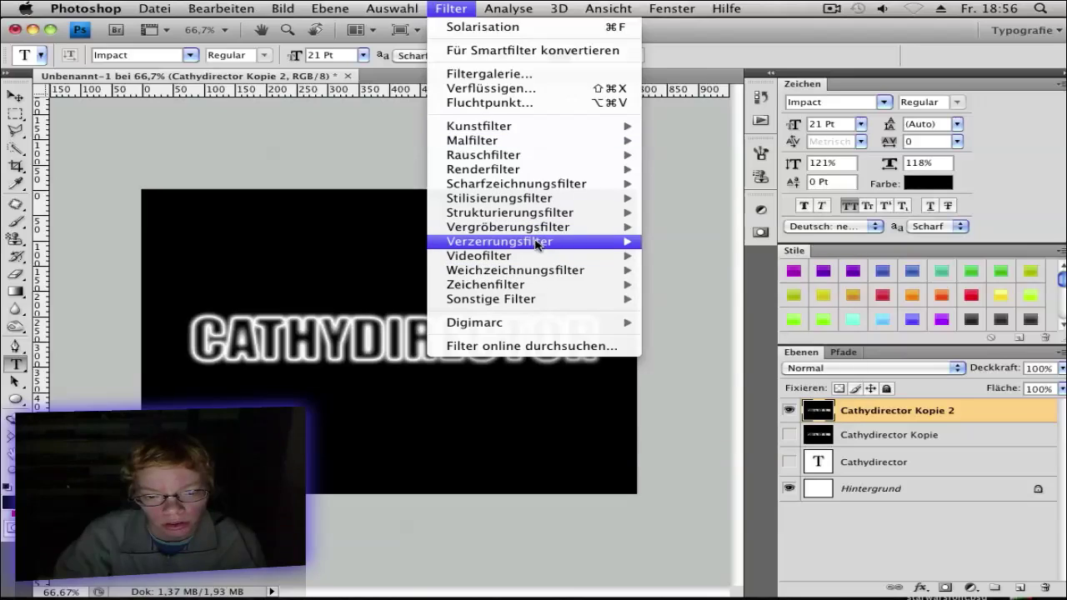
mouse_move(595, 243)
click(719, 315)
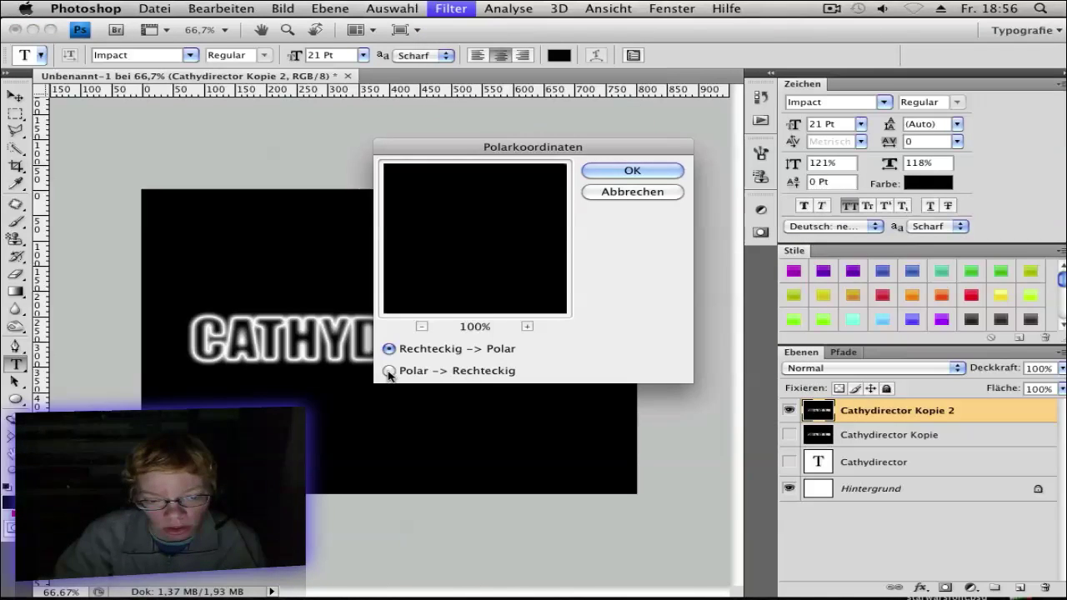
click(389, 371)
click(632, 170)
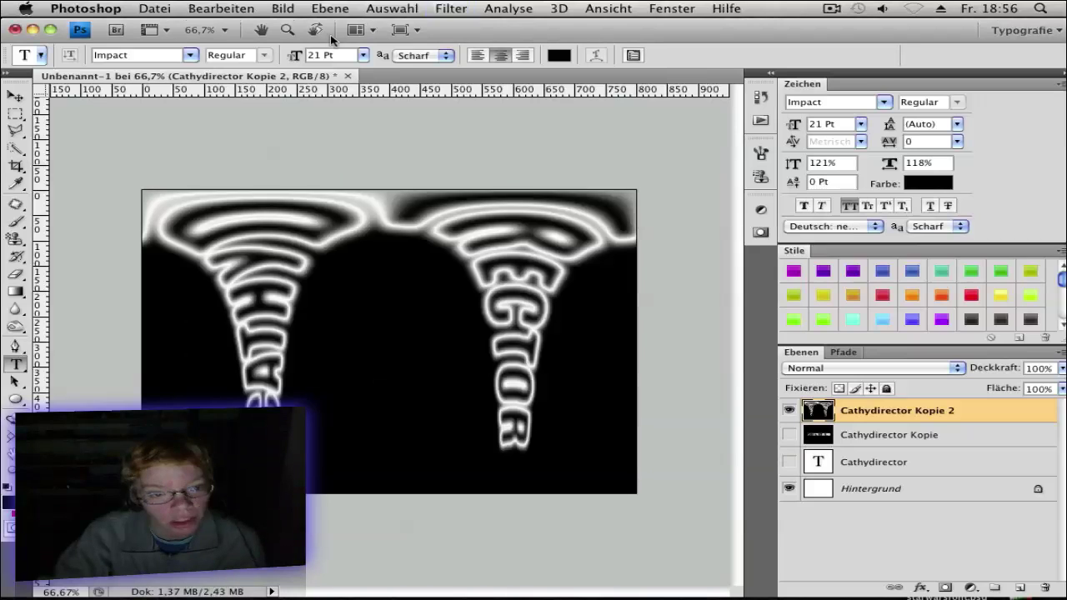
Rotate the image 90° clockwise.
click(282, 8)
mouse_move(325, 155)
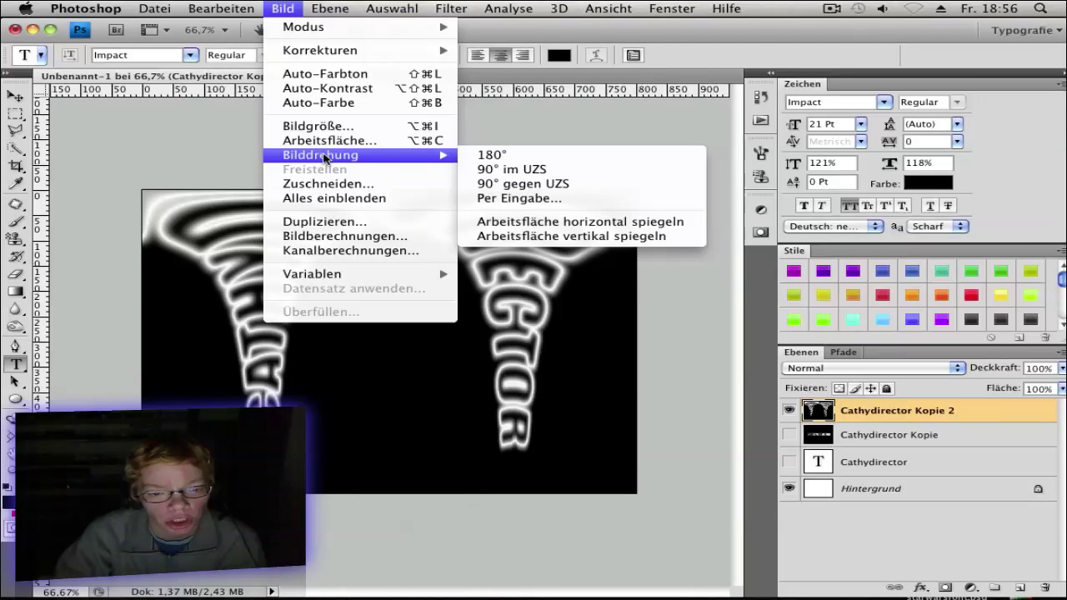
click(514, 170)
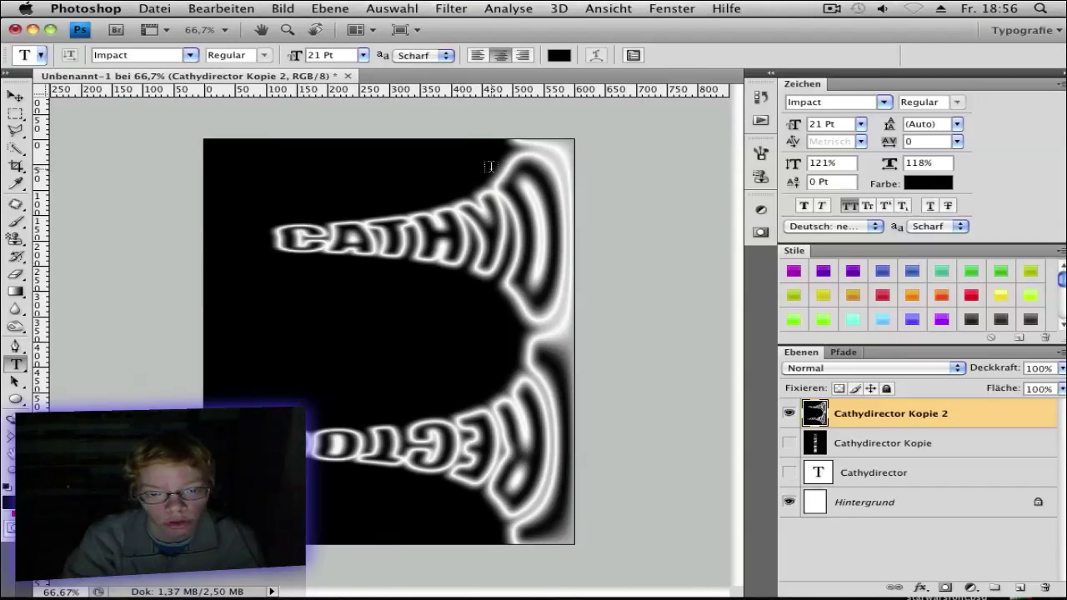
Invert the top copy and apply the Wind filter blowing to the right.
key(super+i)
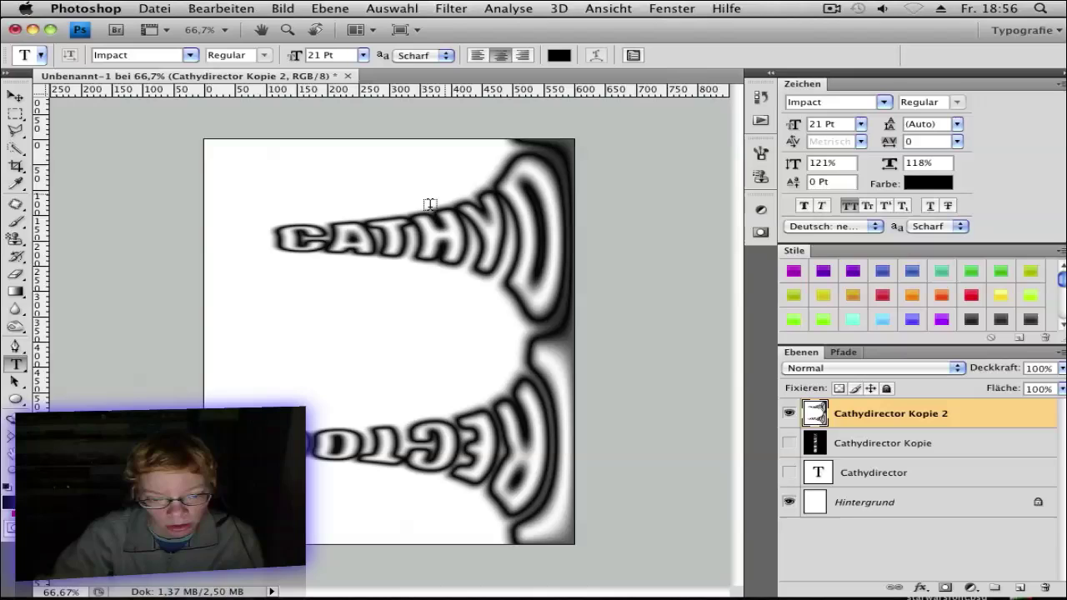
click(451, 9)
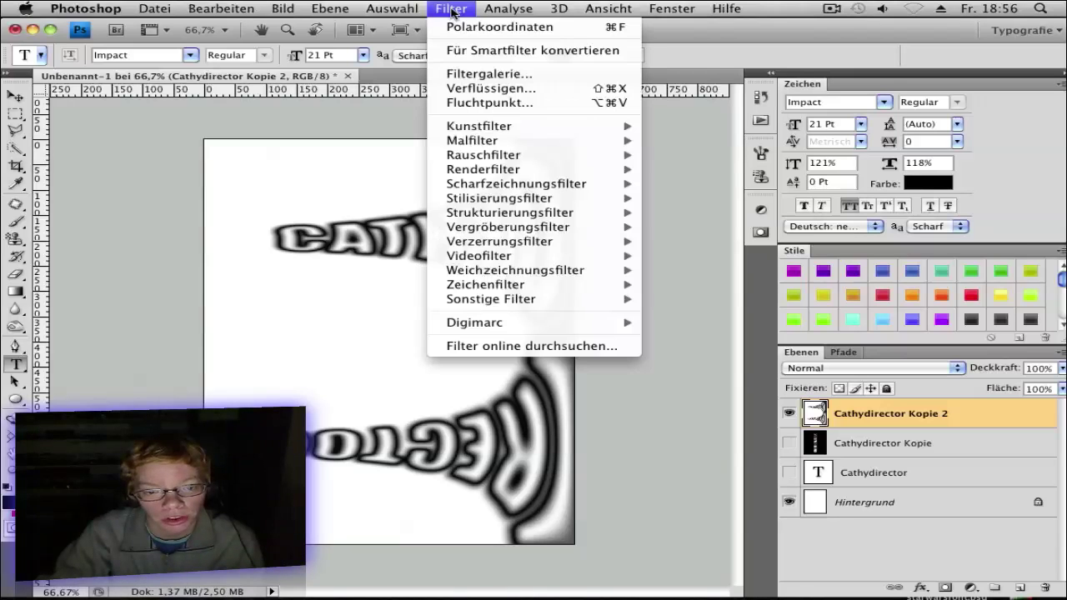
mouse_move(512, 204)
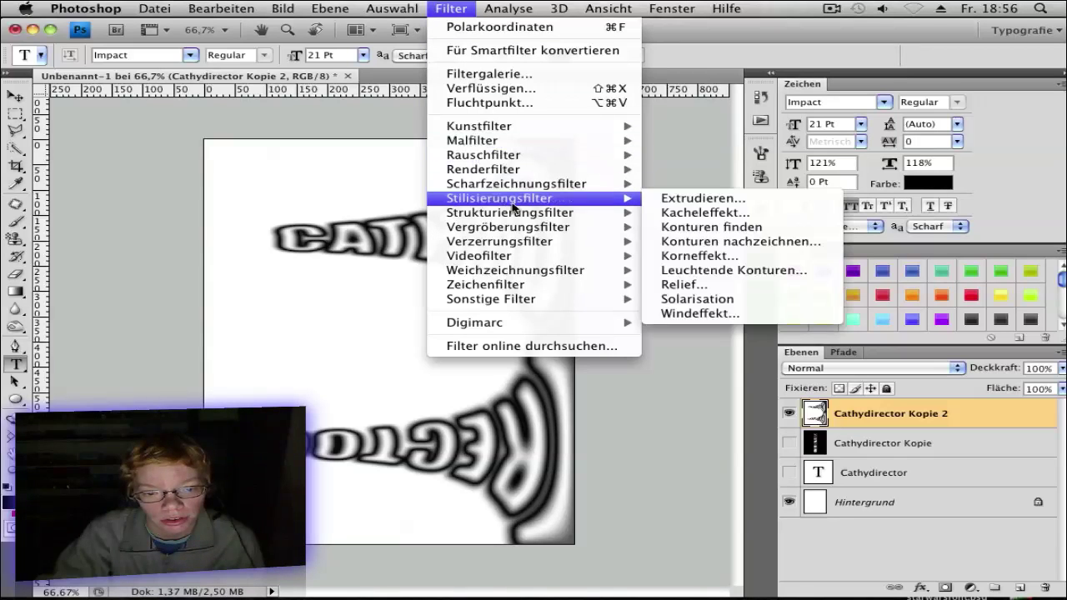
click(736, 314)
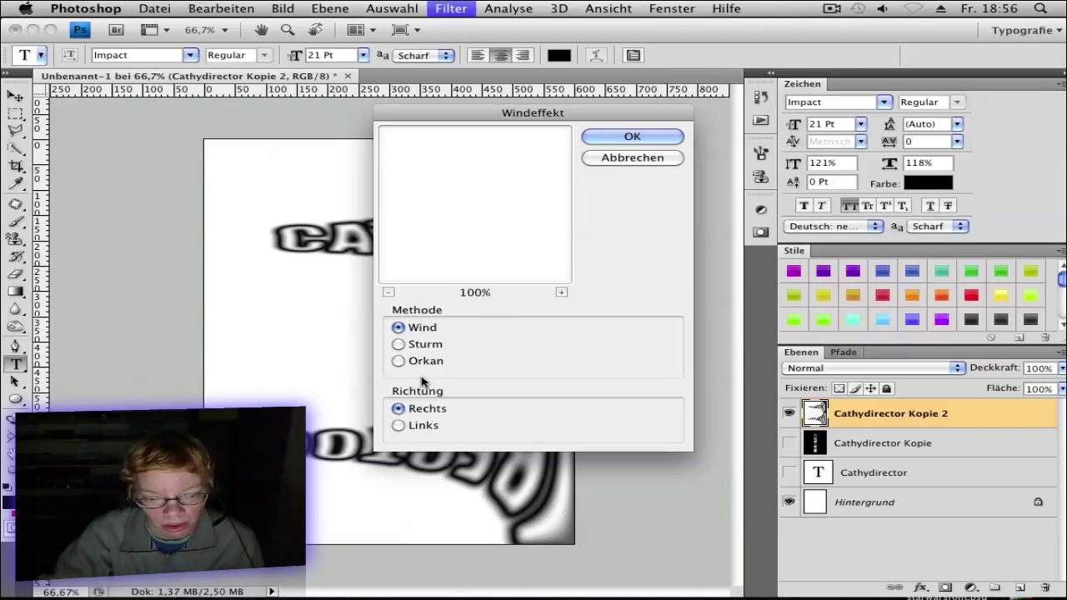
click(388, 292)
click(389, 292)
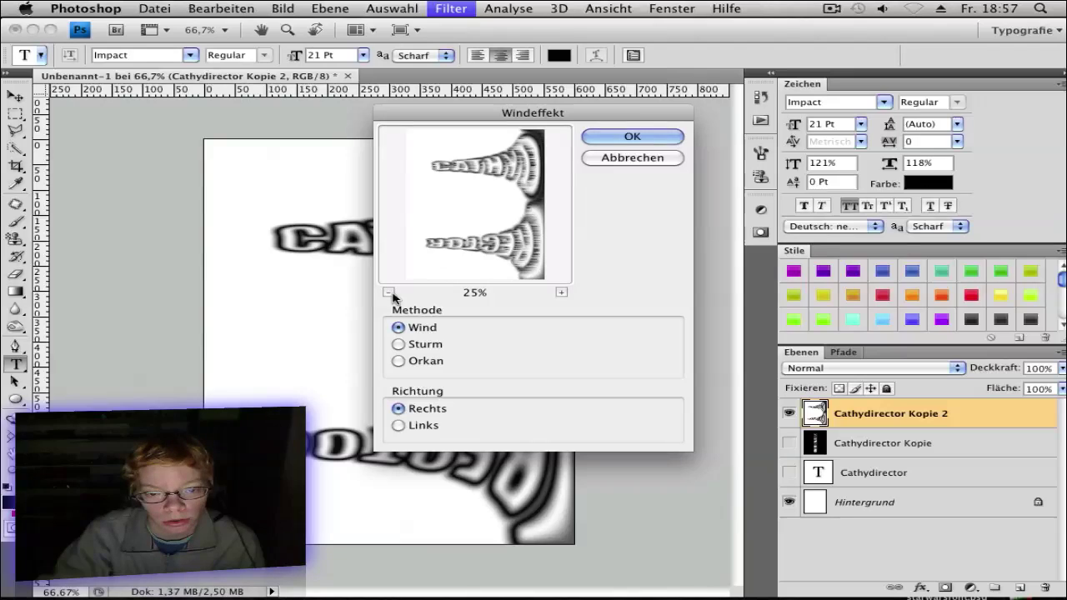
click(644, 139)
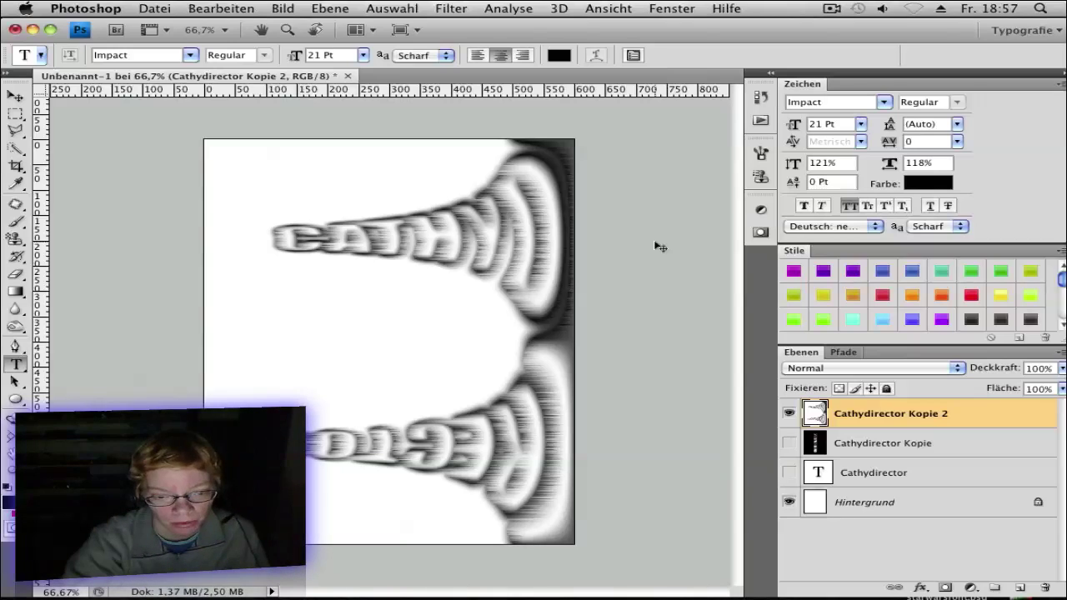
Reapply Wind three times, invert back to black, and bring up Tonwertkorrektur.
key(super+f)
key(super+f)
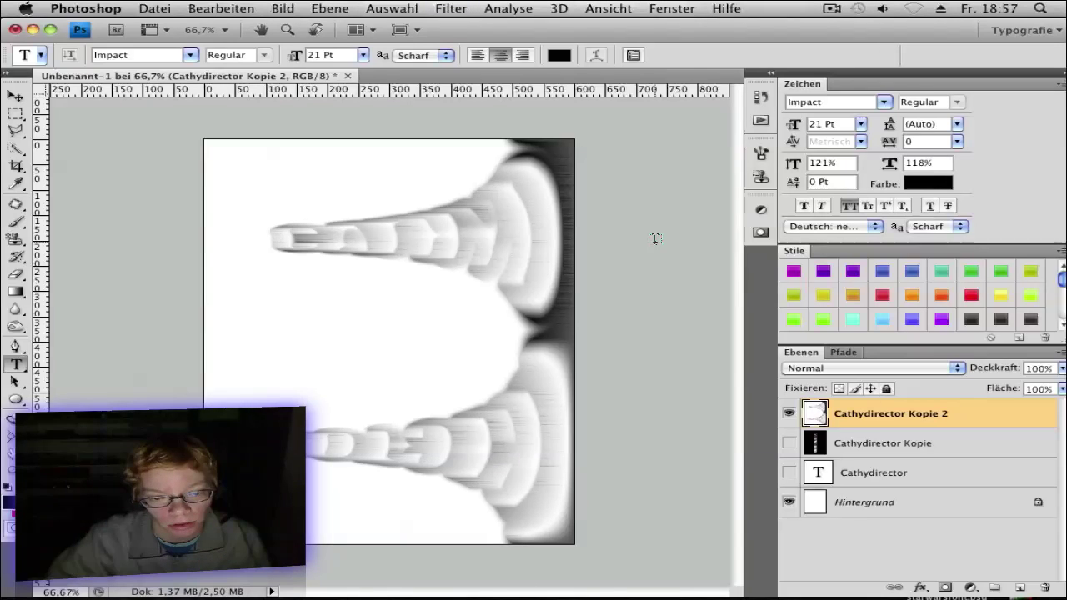
key(super+i)
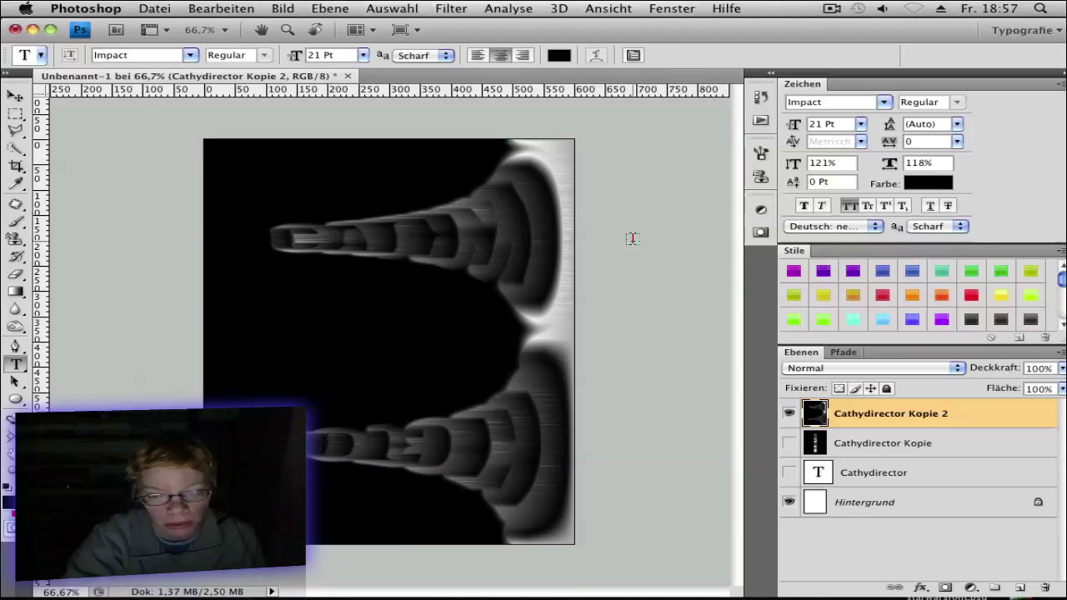
key(super+f)
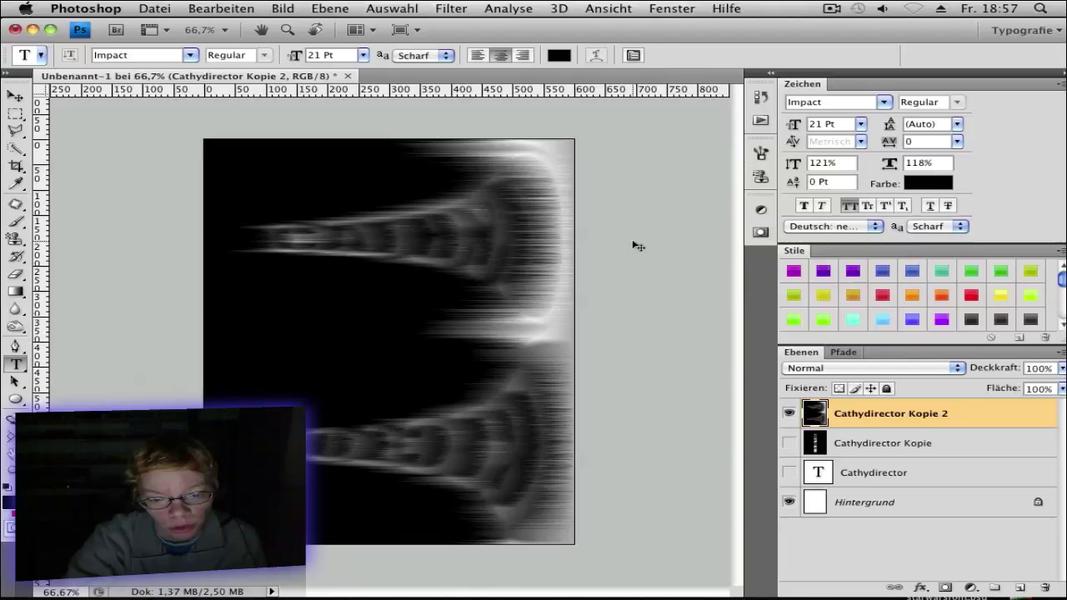
key(super+f)
key(super+l)
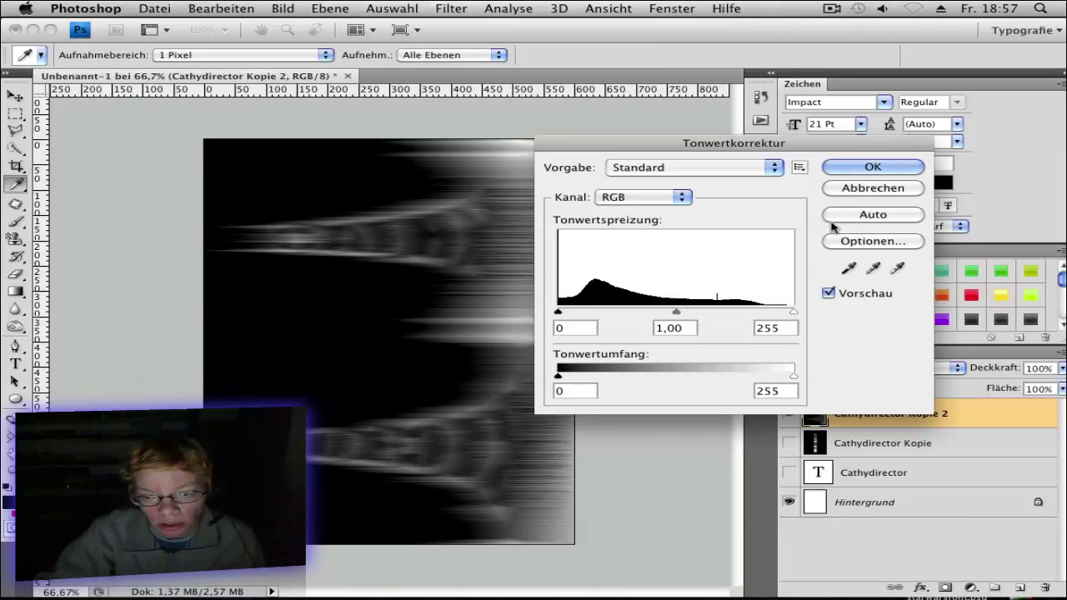
Apply Auto levels in Tonwertkorrektur, then rotate the canvas 90° gegen UZS (counter-clockwise).
click(879, 215)
click(873, 168)
click(282, 9)
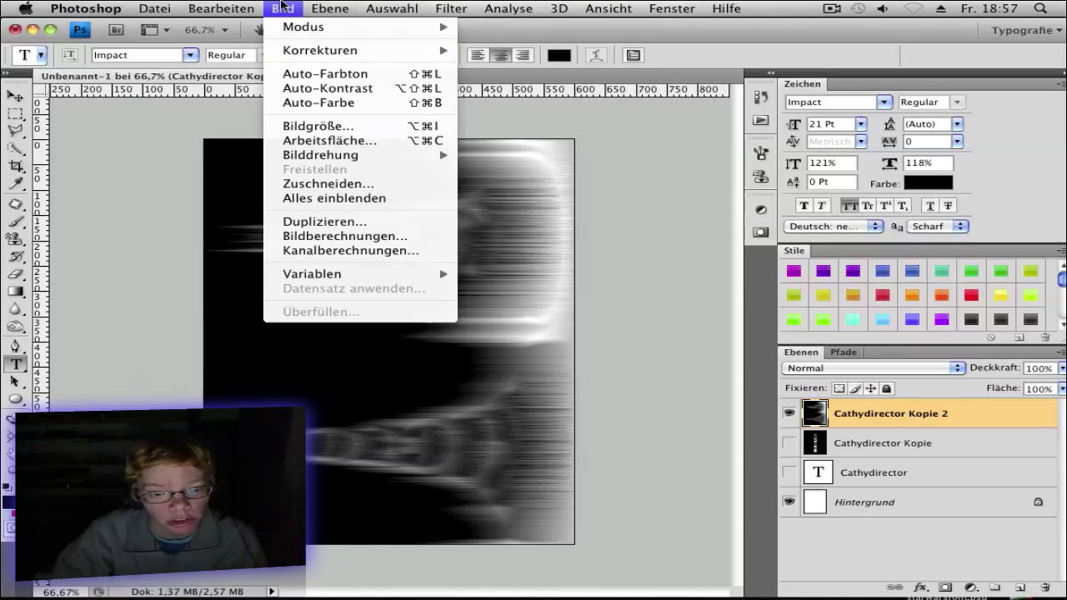
mouse_move(294, 157)
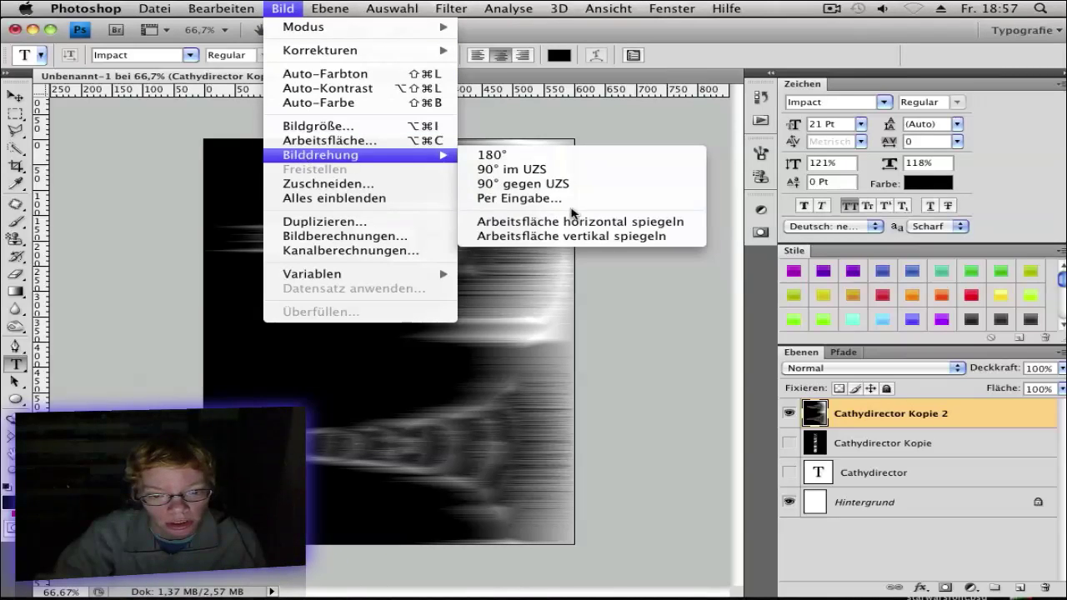
click(561, 187)
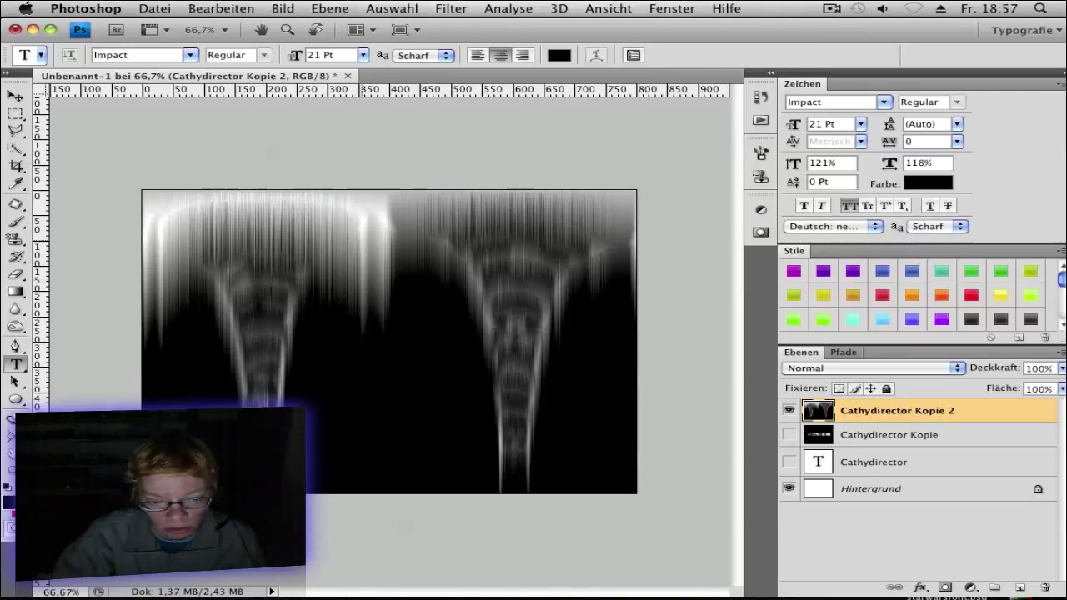
Apply the Polarkoordinaten filter with Rechteckig -> Polar to the rotated streaks.
click(454, 8)
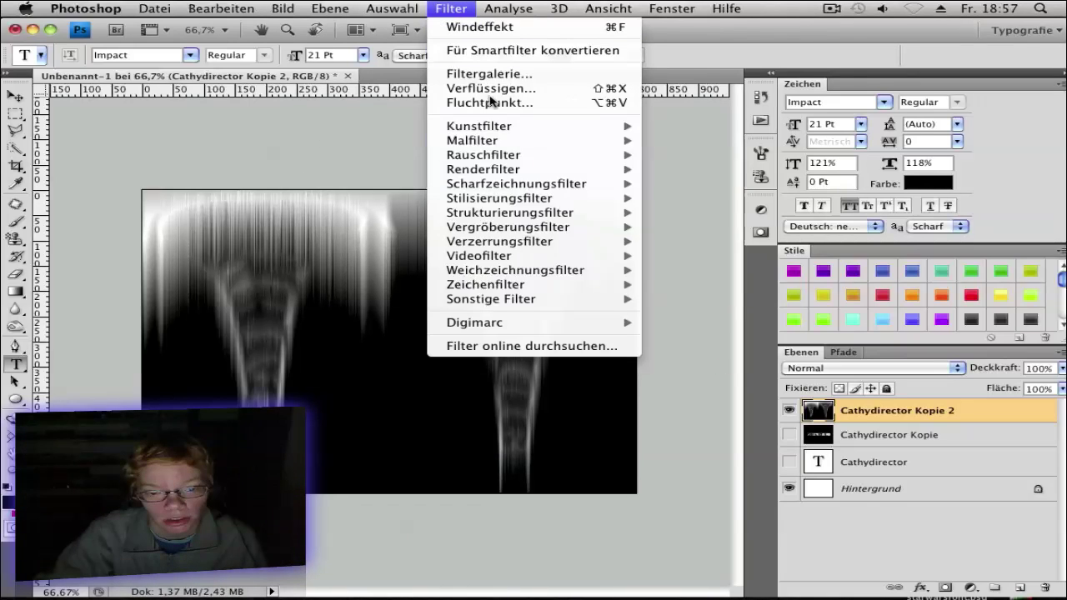
mouse_move(525, 244)
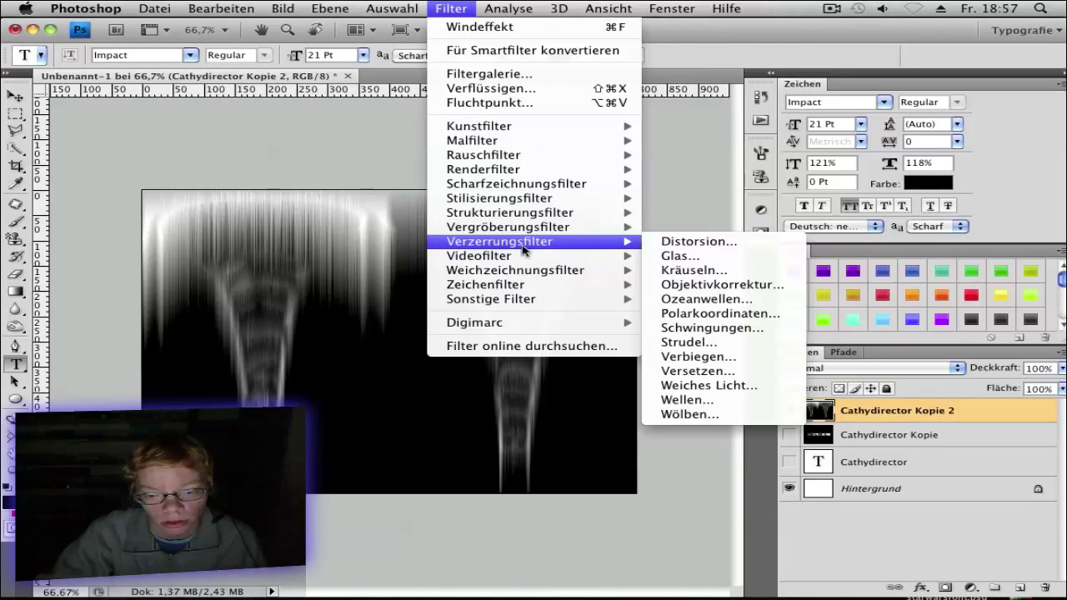
click(690, 315)
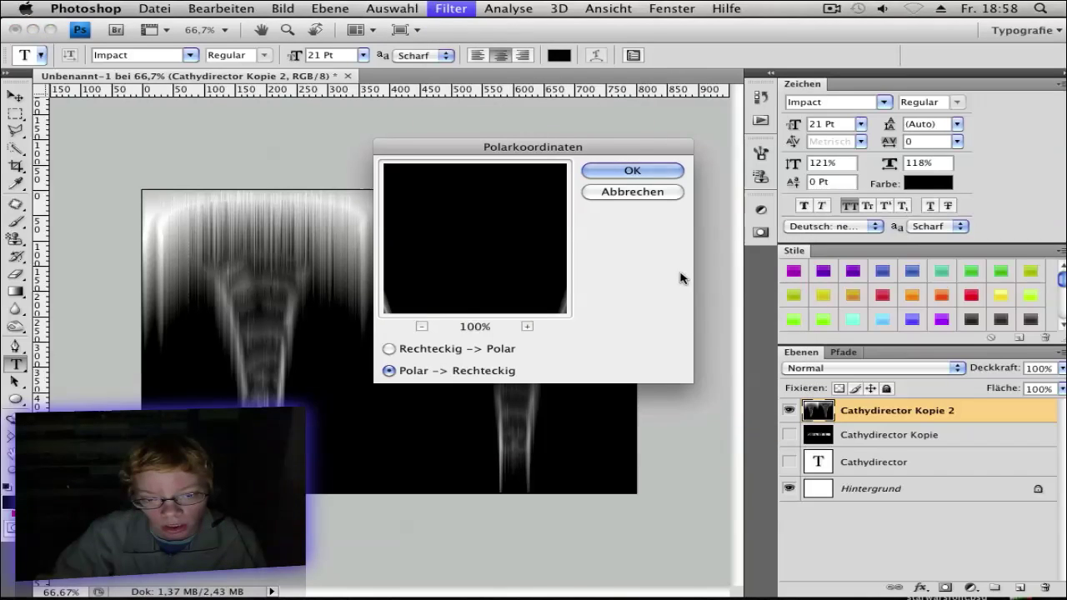
click(387, 350)
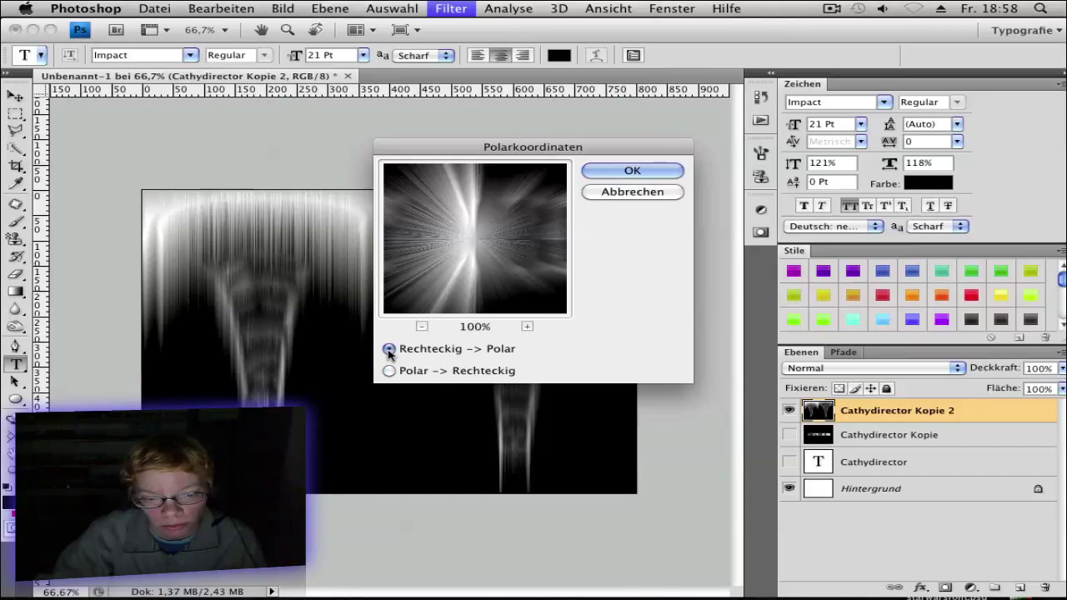
click(676, 178)
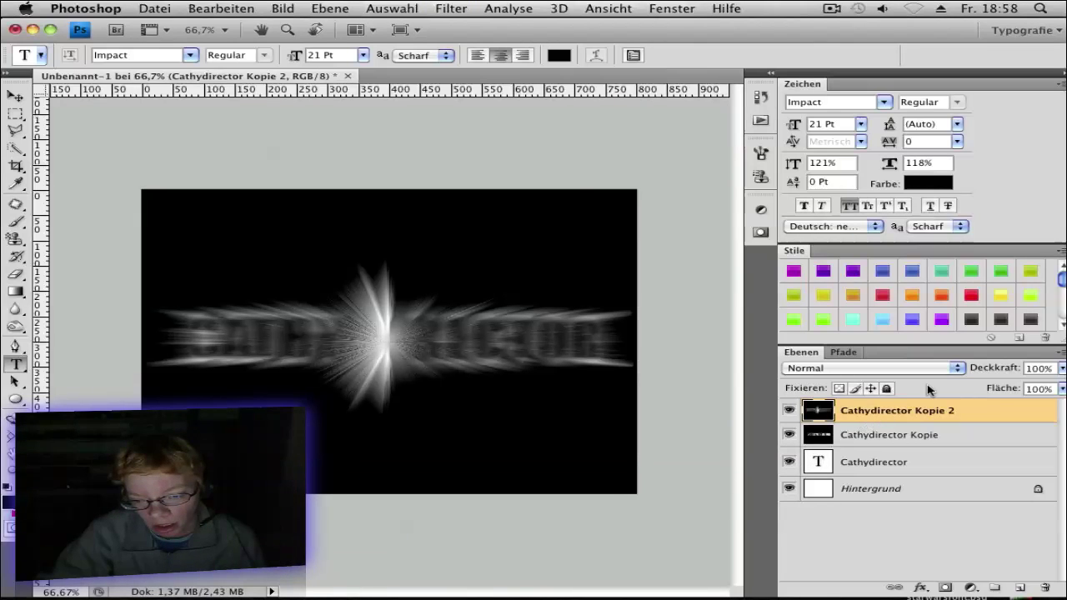
Set Cathydirector Kopie 2 to Negativ multiplizieren; try Multiplizieren on Cathydirector Kopie, then restore Normal.
click(956, 369)
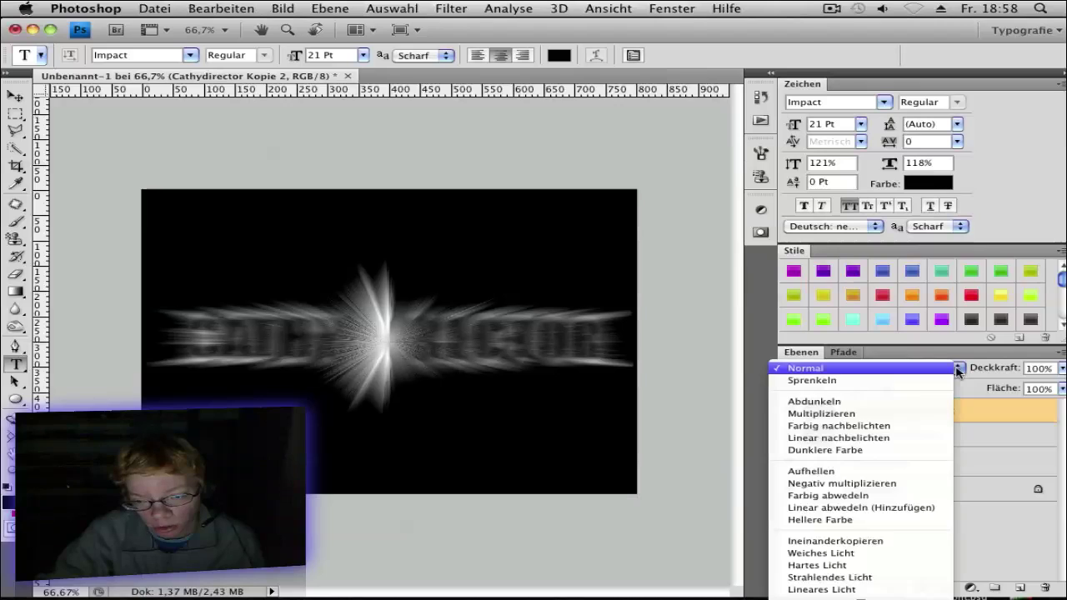
click(833, 484)
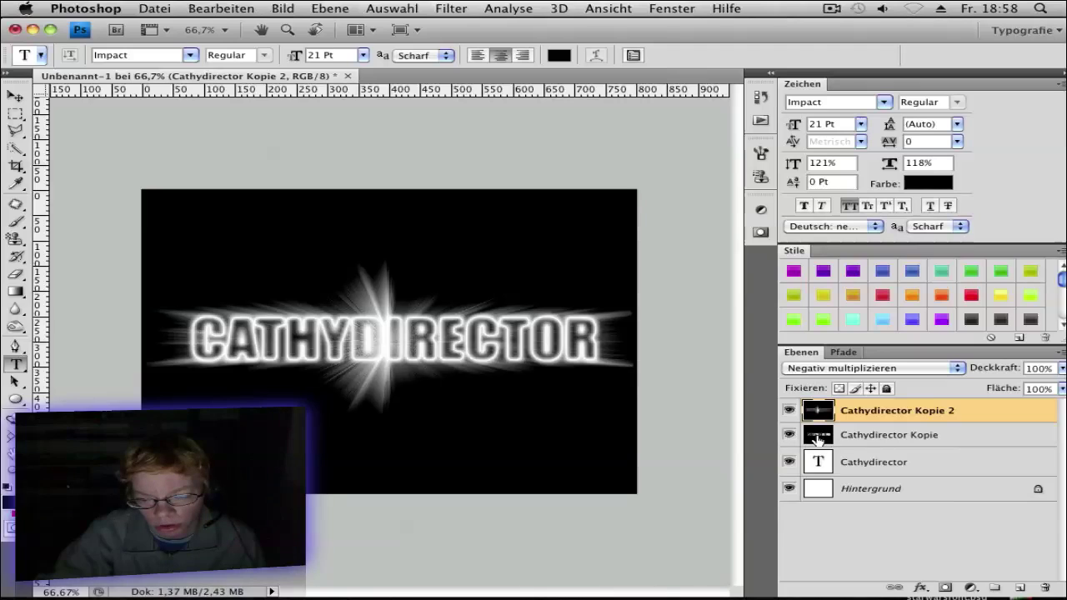
click(896, 436)
click(958, 367)
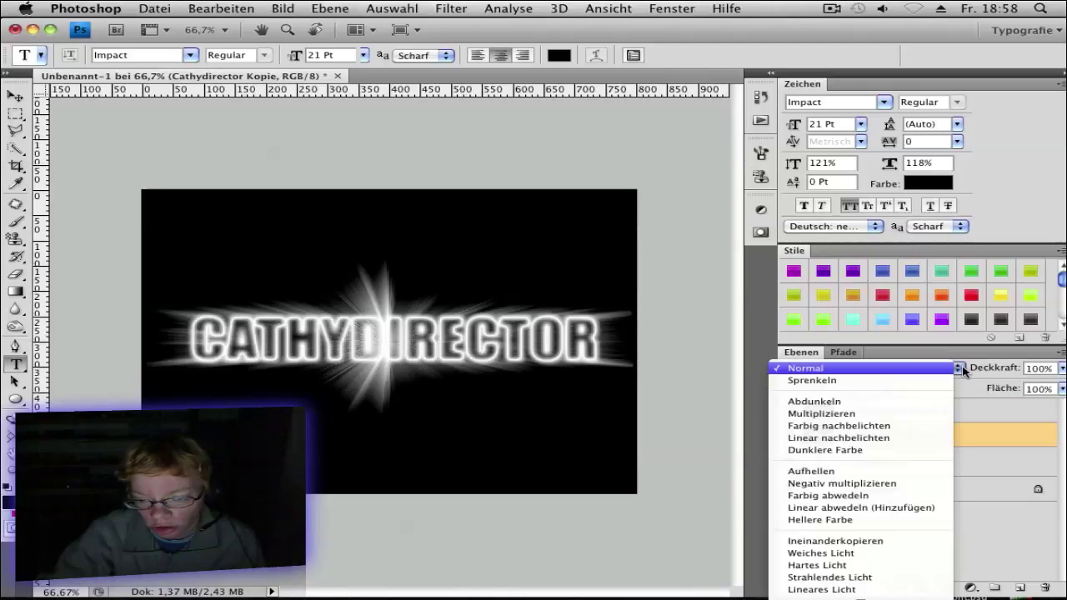
click(834, 413)
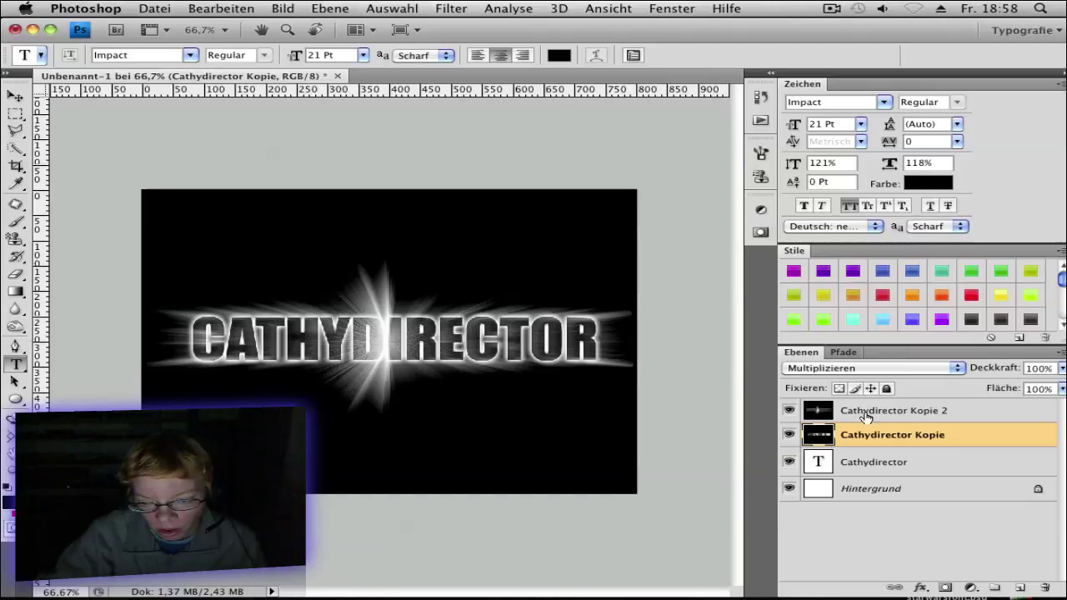
click(883, 368)
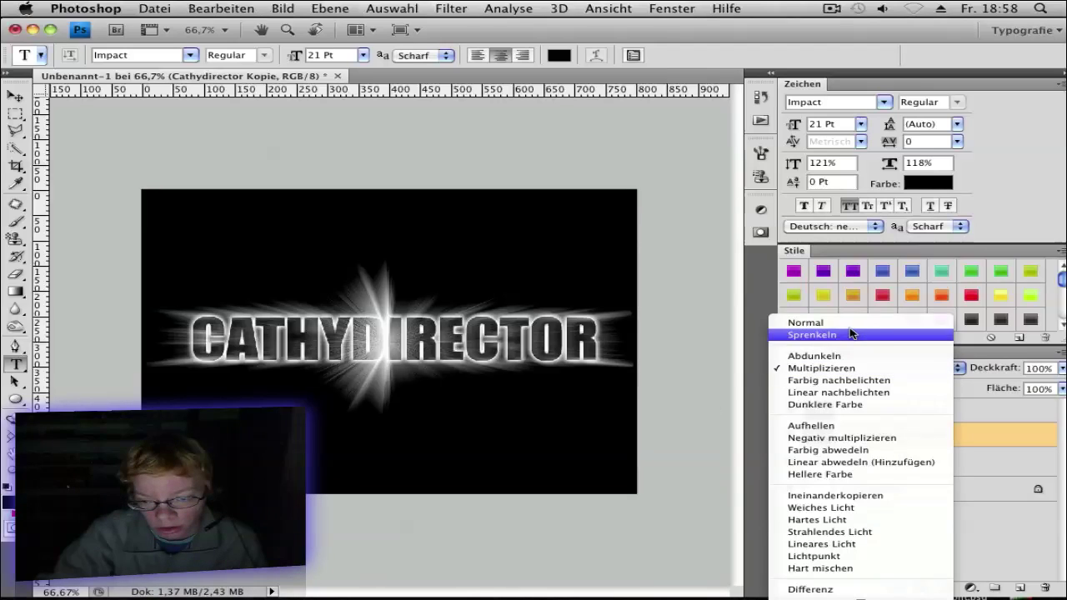
click(817, 318)
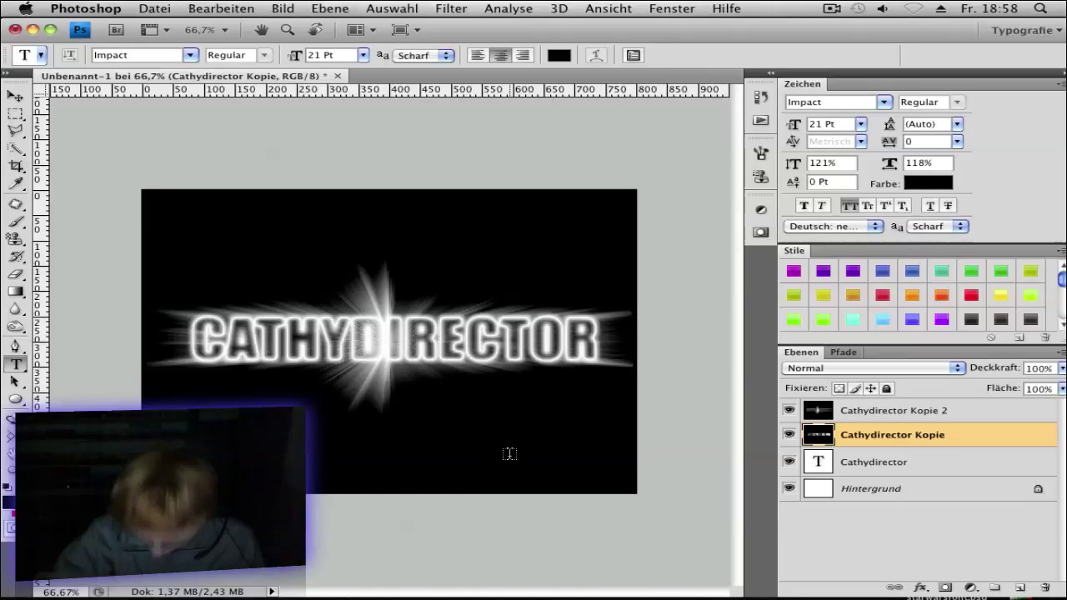
Add a new layer above Cathydirector Kopie 2 and fill it with an upward red-to-blue gradient.
click(948, 411)
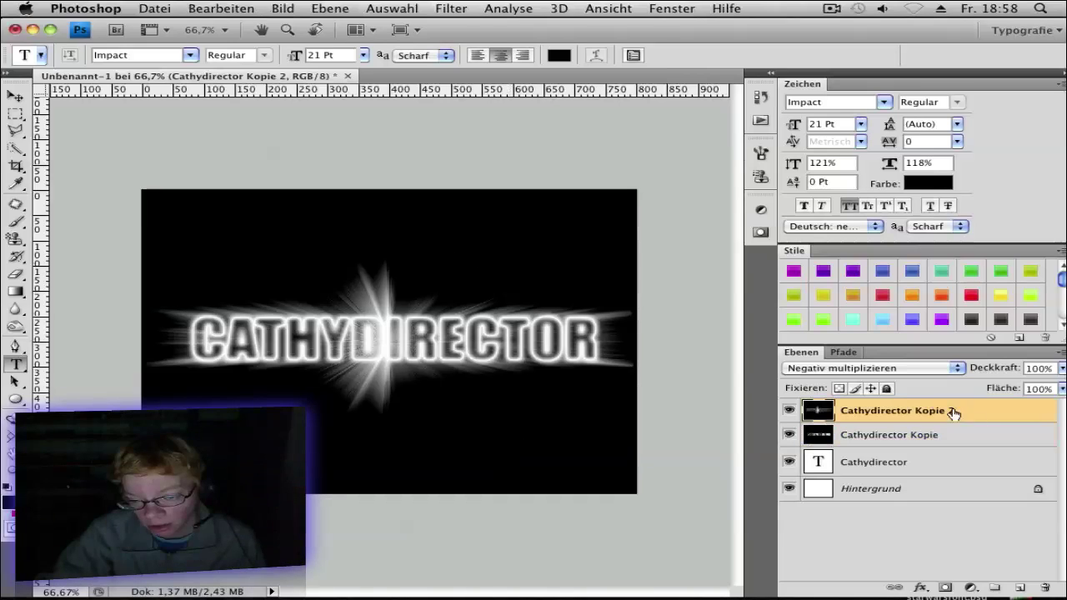
click(1021, 589)
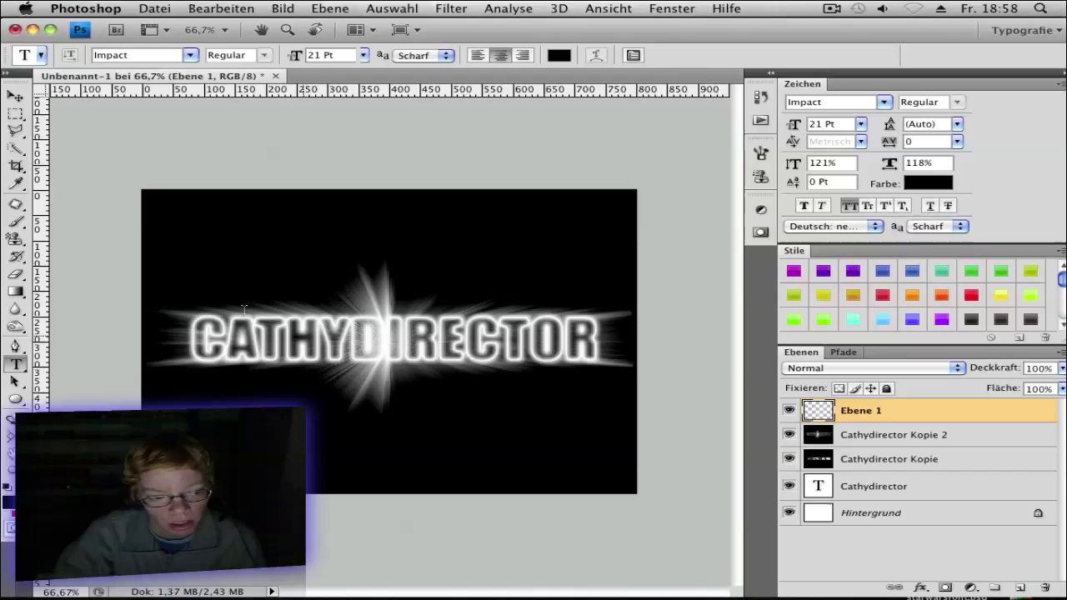
click(15, 291)
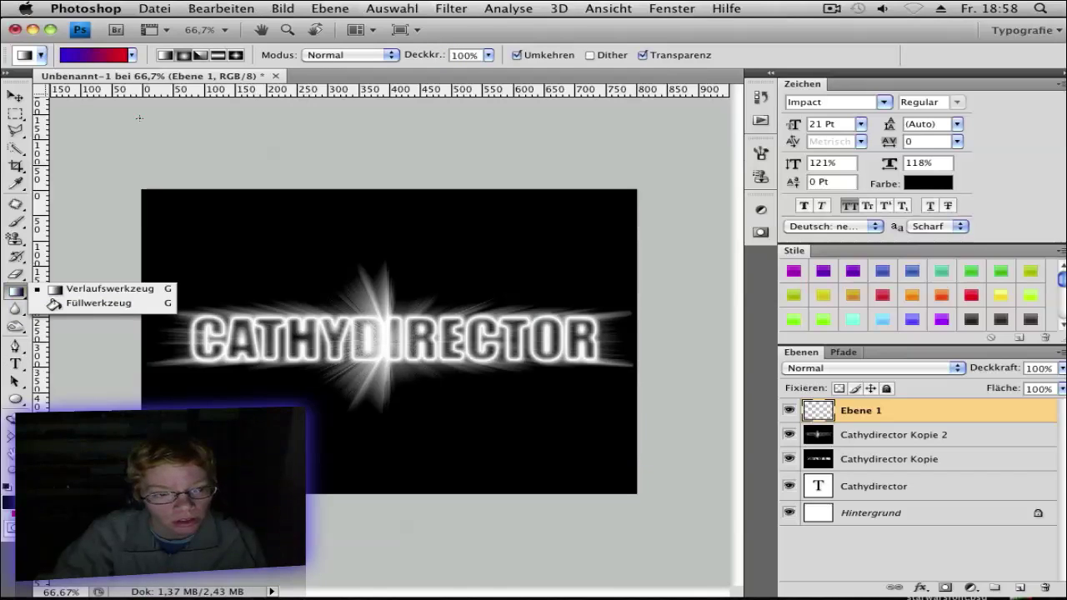
click(96, 56)
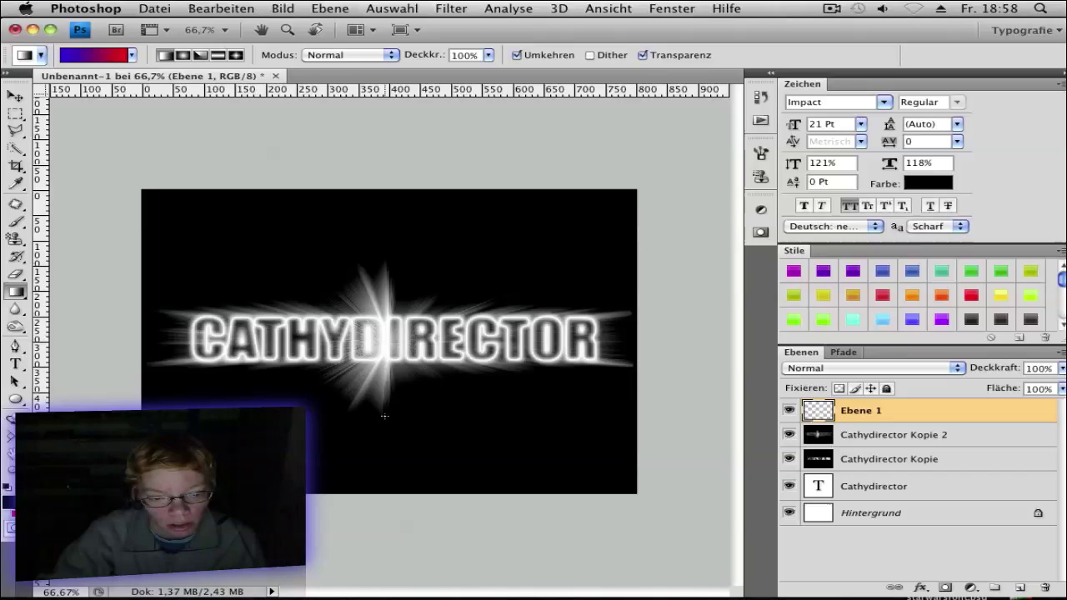
drag(384, 415, 383, 259)
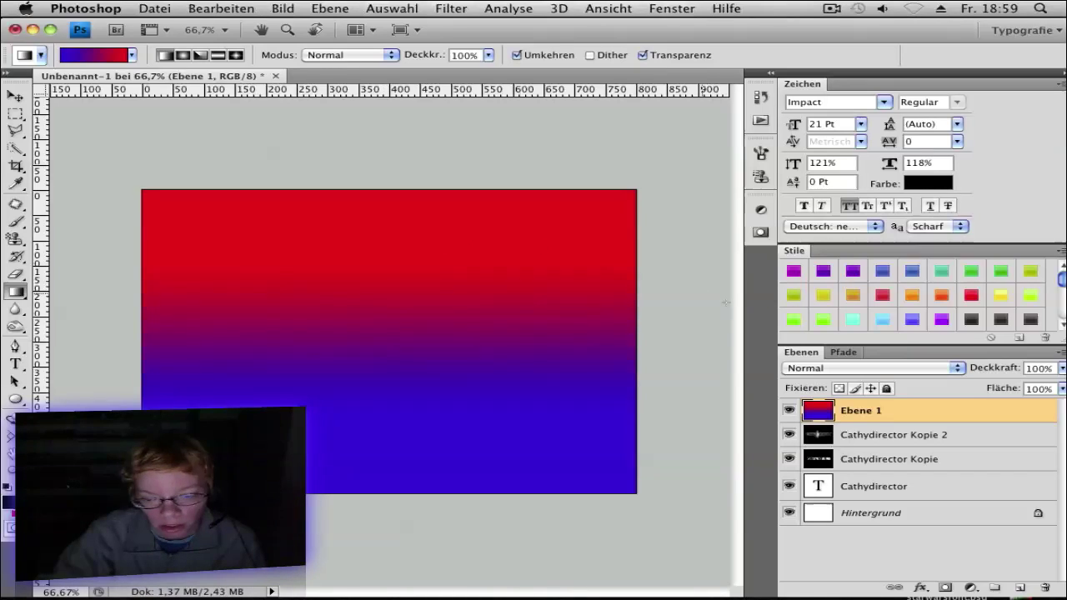
Change Ebene 1's blend mode to Ineinanderkopieren.
click(959, 369)
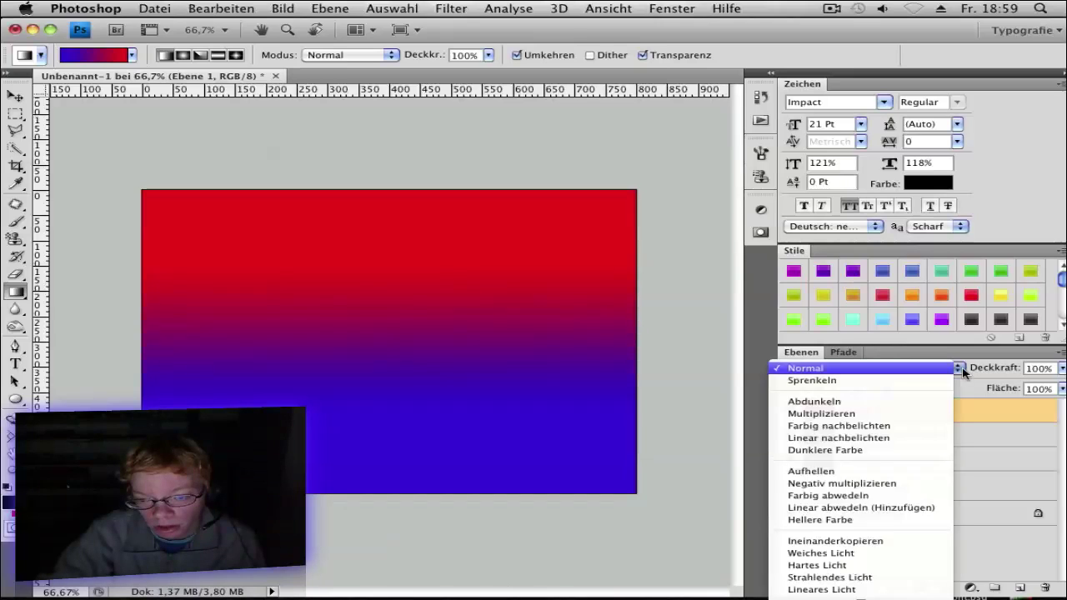
click(873, 543)
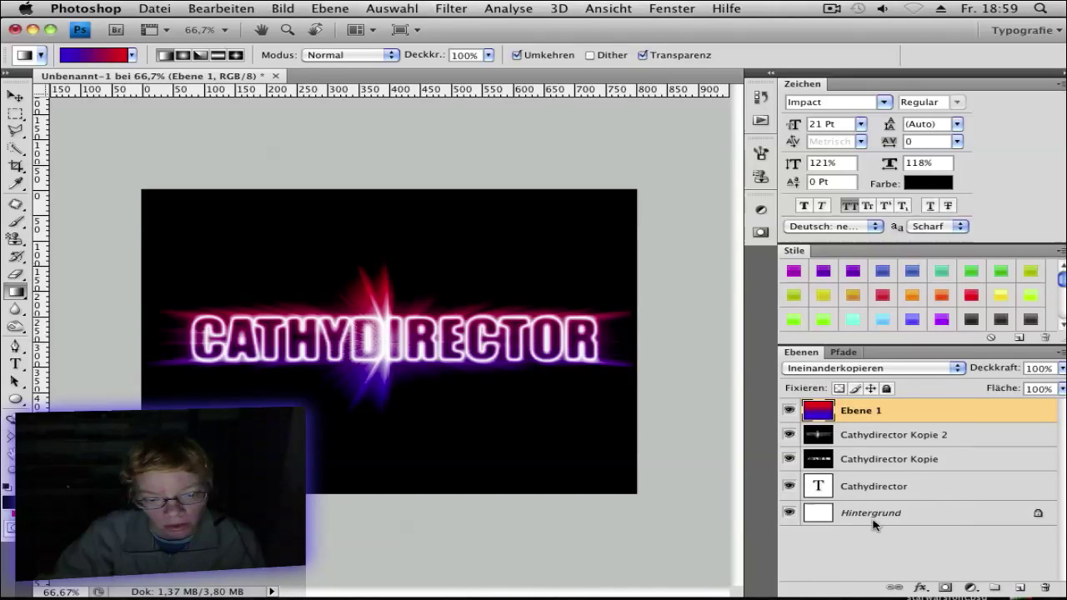